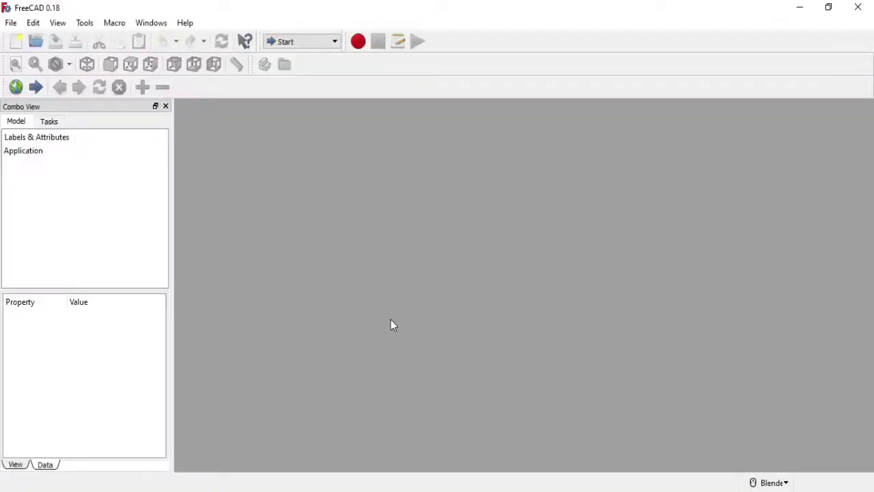
Switch to the Part Design workbench and create a new document.
click(293, 41)
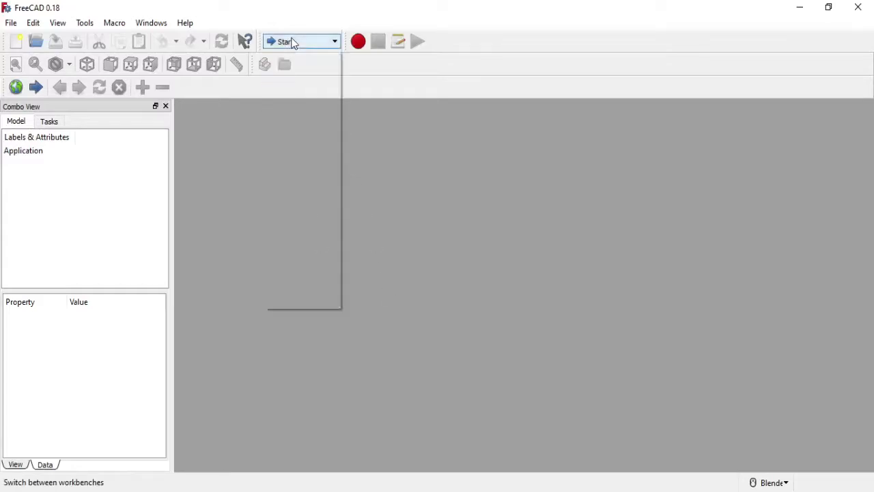
click(295, 163)
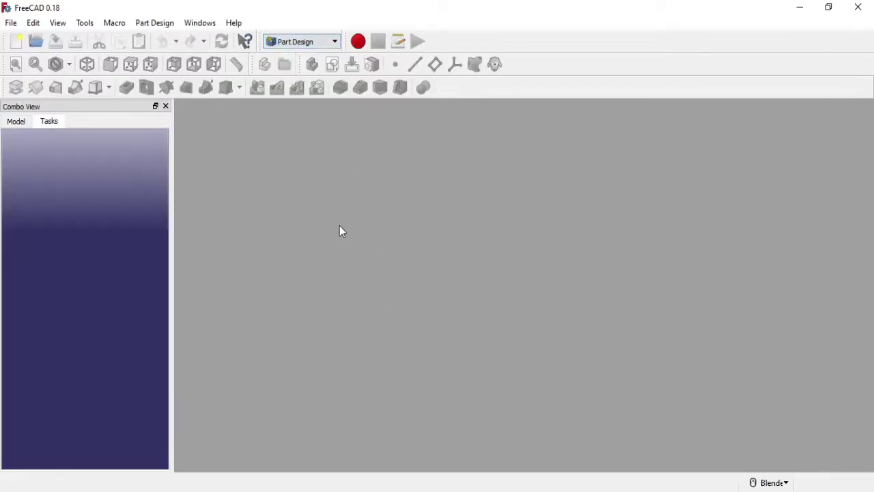
click(16, 42)
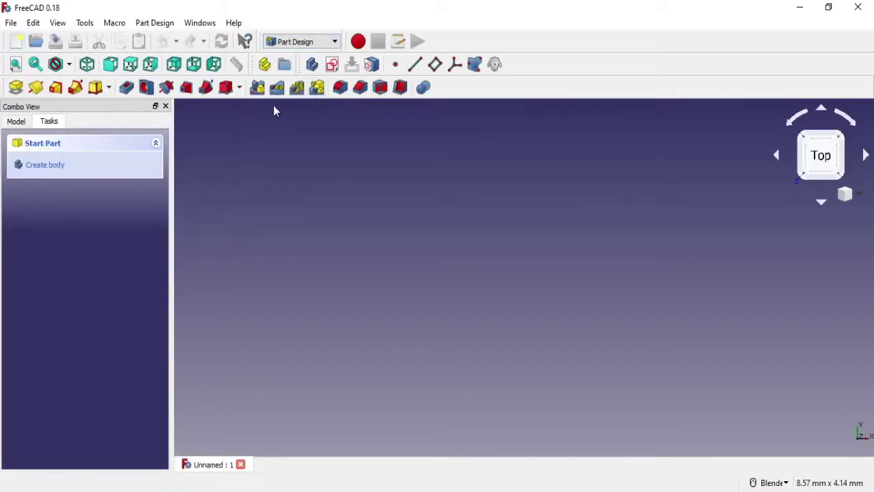
Create a new sketch on the XY_Plane.
click(332, 64)
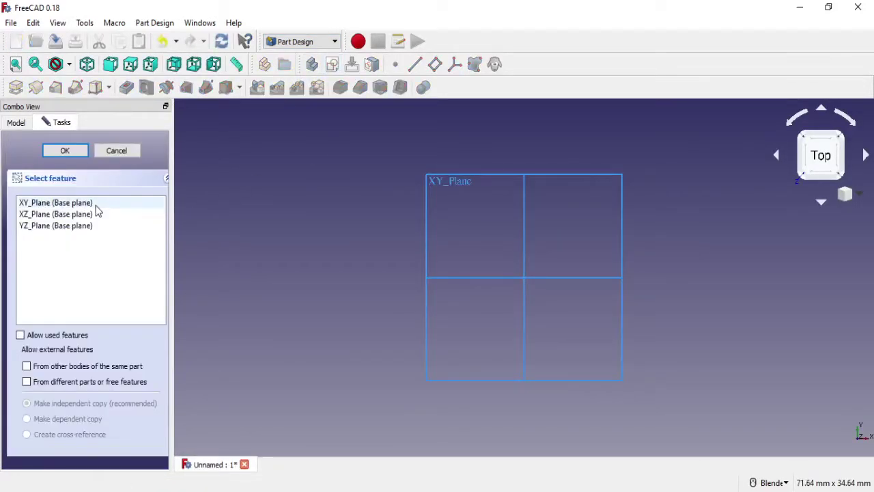
middle_drag(566, 332, 601, 302)
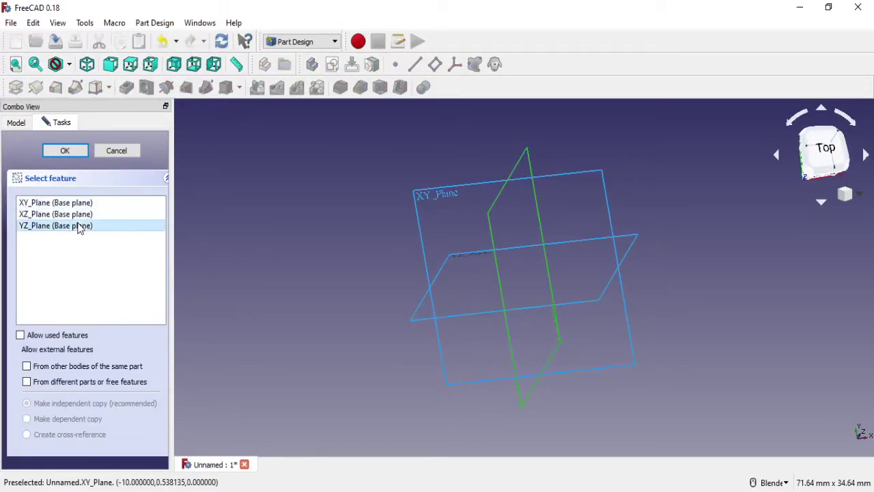
click(65, 202)
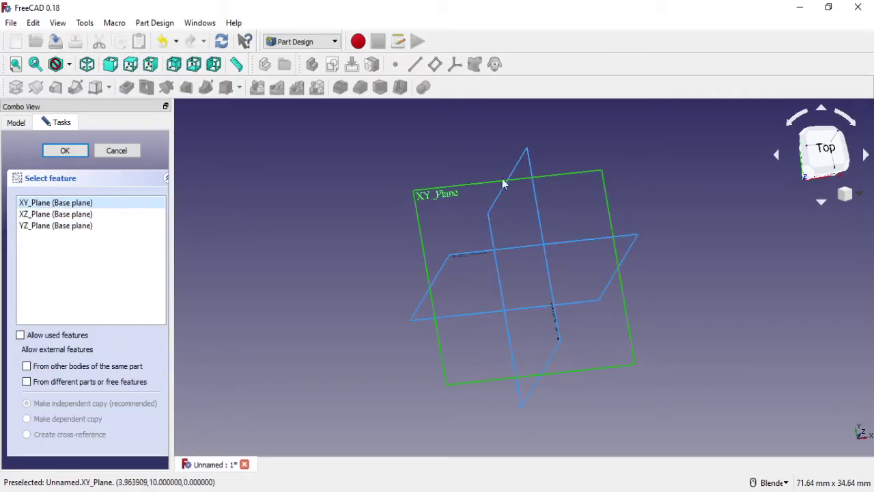
click(65, 151)
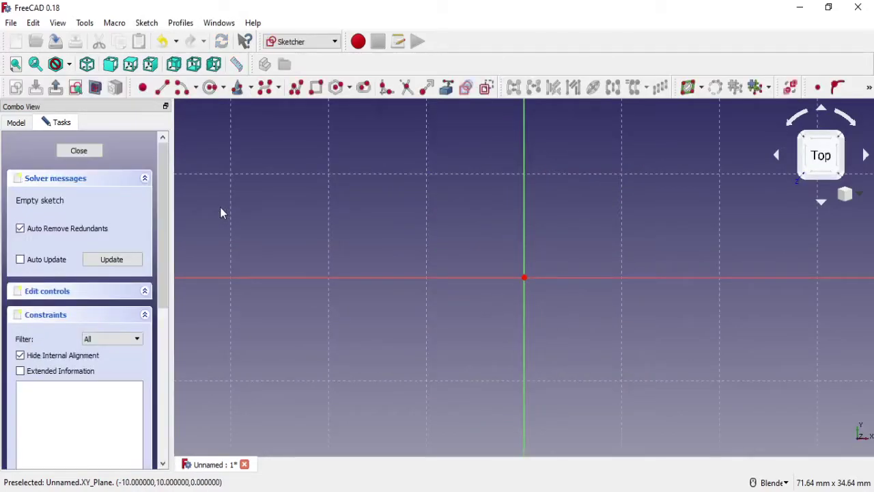
click(771, 482)
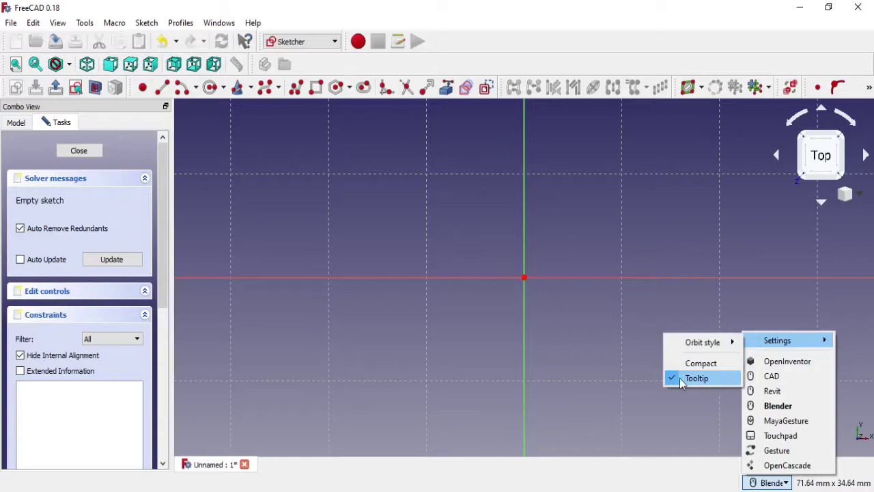
mouse_move(702, 342)
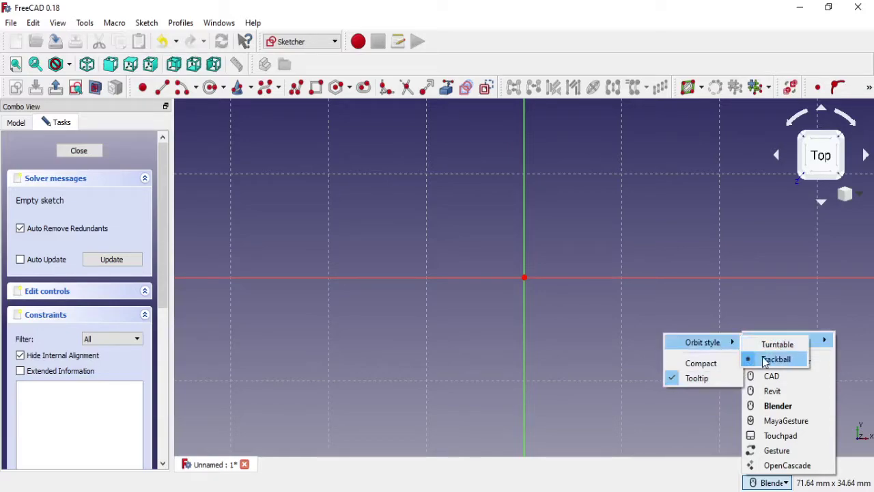
click(801, 366)
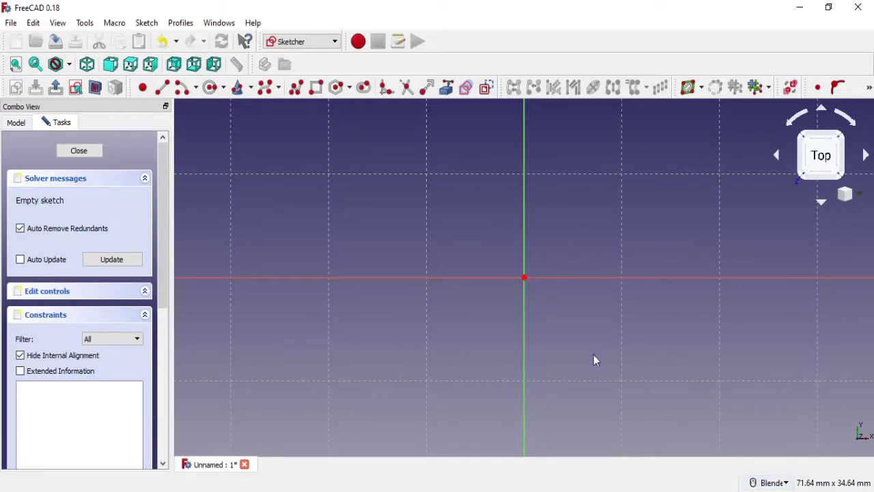
Write Notepad notes on rotating and Centerclick + shift moving, demonstrating each in FreeCAD.
text(I using "Blender" mou)
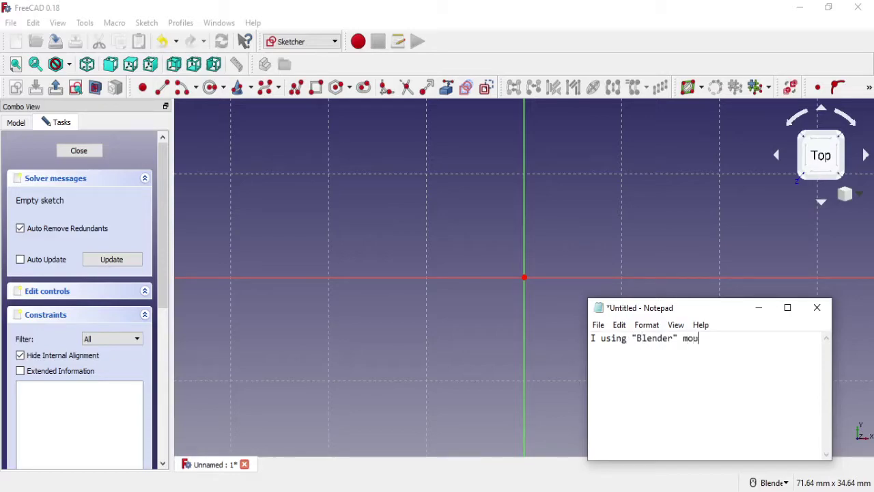
text(se navig)
text(ation style)
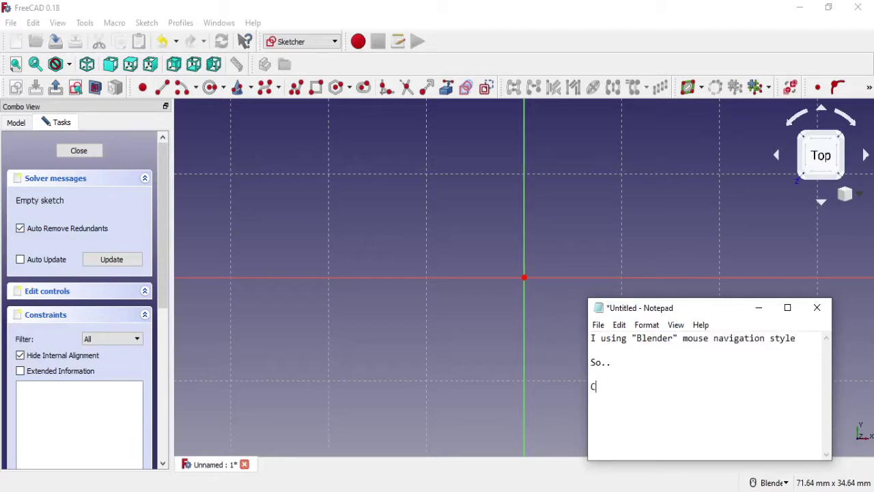
text(nte)
text(ick)
text(tate)
mouse_move(566, 322)
middle_down()
mouse_move(564, 288)
mouse_move(484, 283)
mouse_move(541, 335)
mouse_move(618, 282)
mouse_move(619, 243)
mouse_move(578, 257)
middle_up()
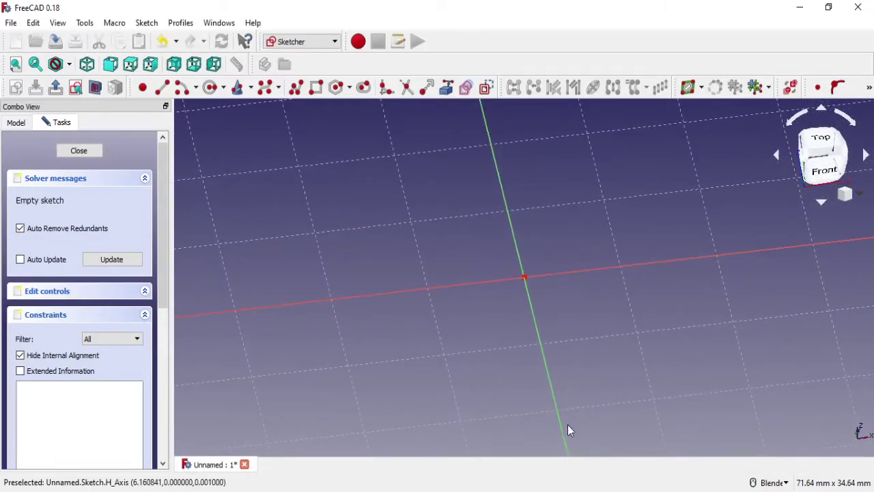
key(alt+Tab)
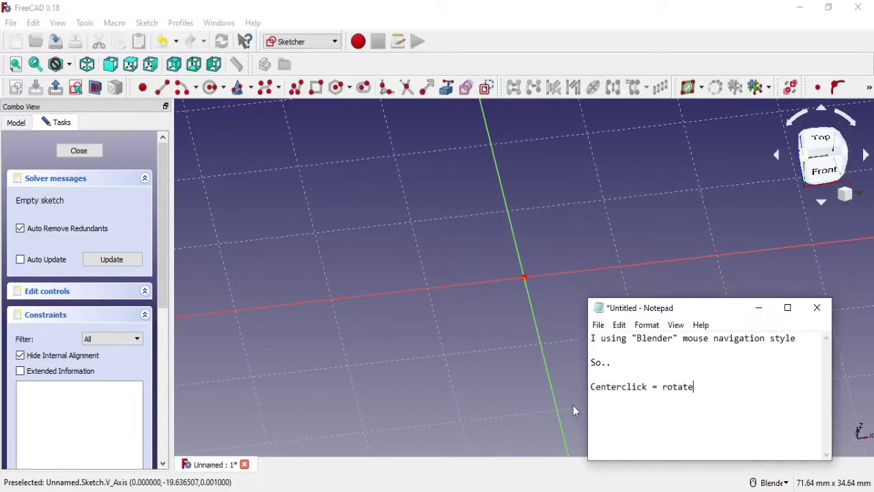
text(Center)
text(click +)
text( shift = )
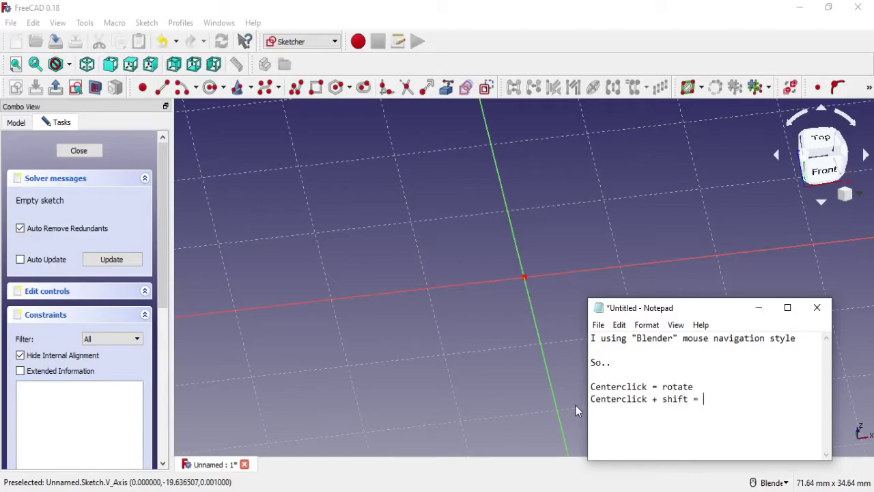
text(move)
mouse_move(553, 306)
shift+middle_down()
mouse_move(430, 300)
mouse_move(632, 253)
mouse_move(564, 335)
mouse_move(464, 351)
shift+middle_up()
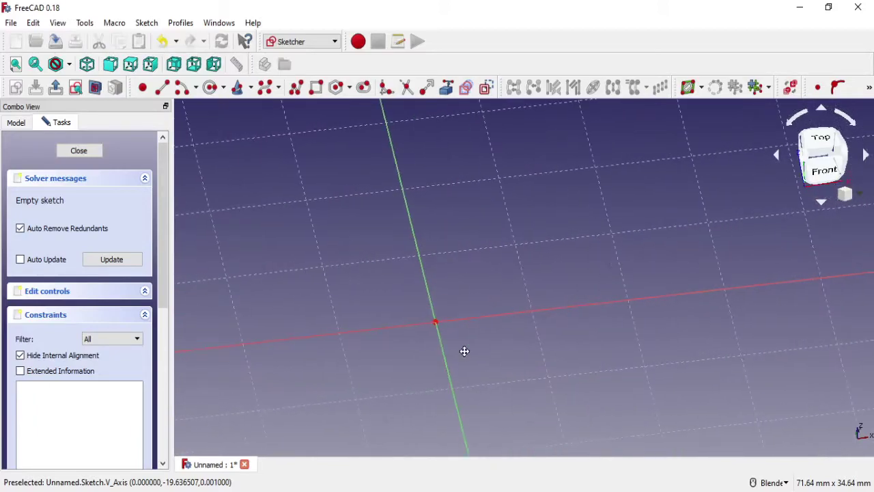
key(alt+Tab)
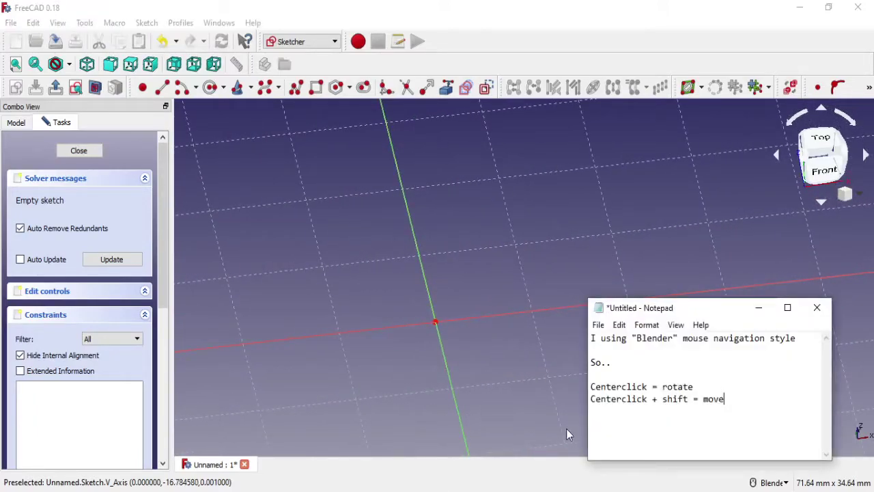
Add the Centerclick + Ctrl zoom note and demo zooming, then clear the notes and minimize Notepad.
key(Return)
text(C)
text(enterclick )
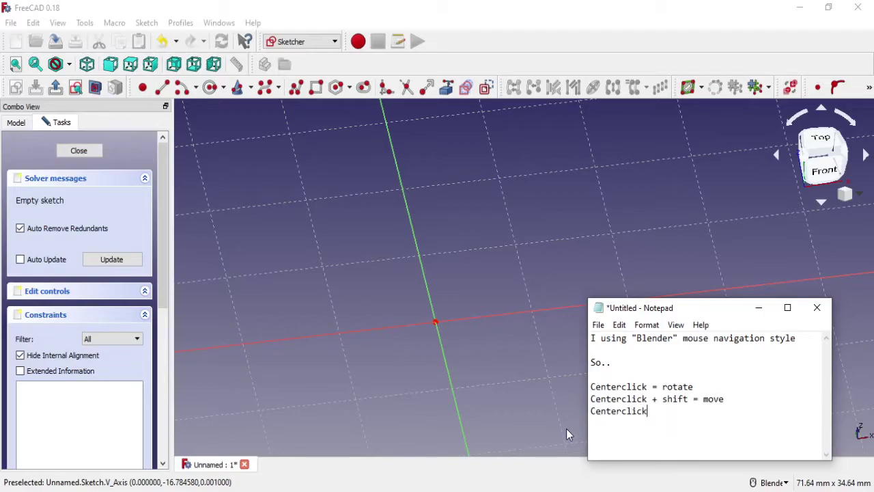
text(+ )
text(Ctrl)
text( = zoom in/zoom out)
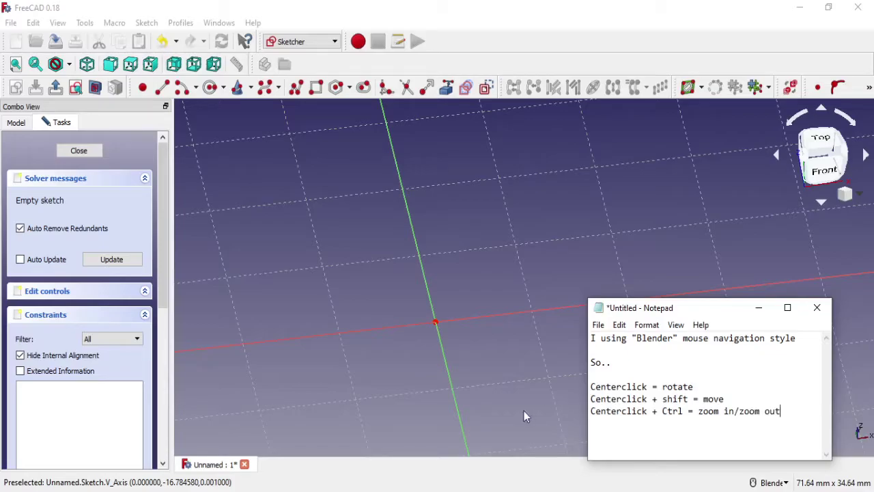
mouse_move(524, 412)
middle_down()
mouse_move(495, 320)
mouse_move(497, 362)
mouse_move(495, 341)
middle_up()
key(alt+Tab)
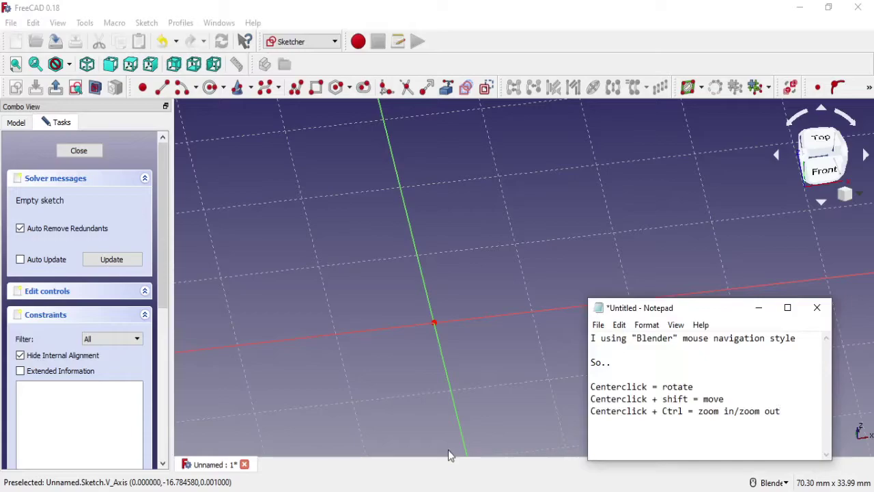
key(ctrl+z)
click(757, 313)
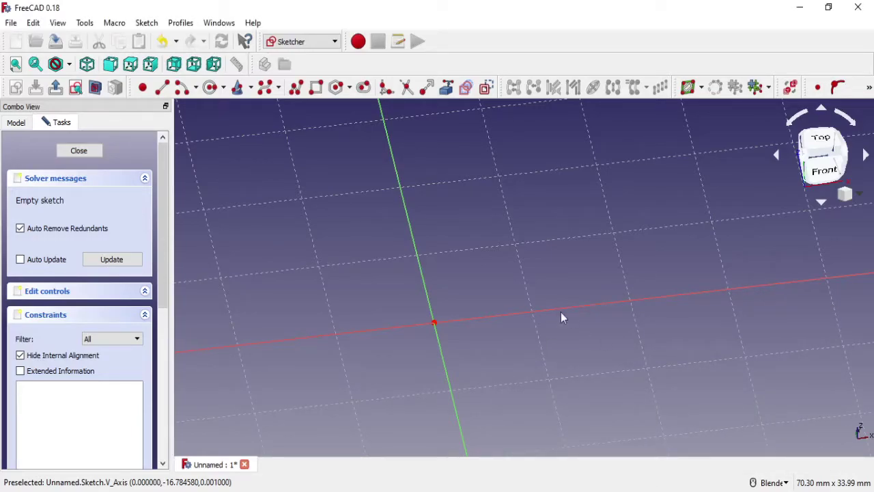
In top view, draw a rectangle starting at the sketch origin.
click(828, 147)
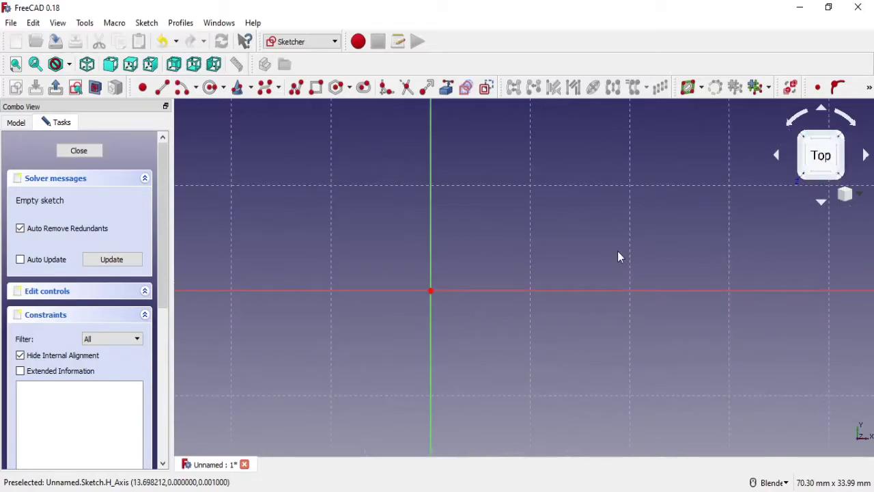
click(315, 86)
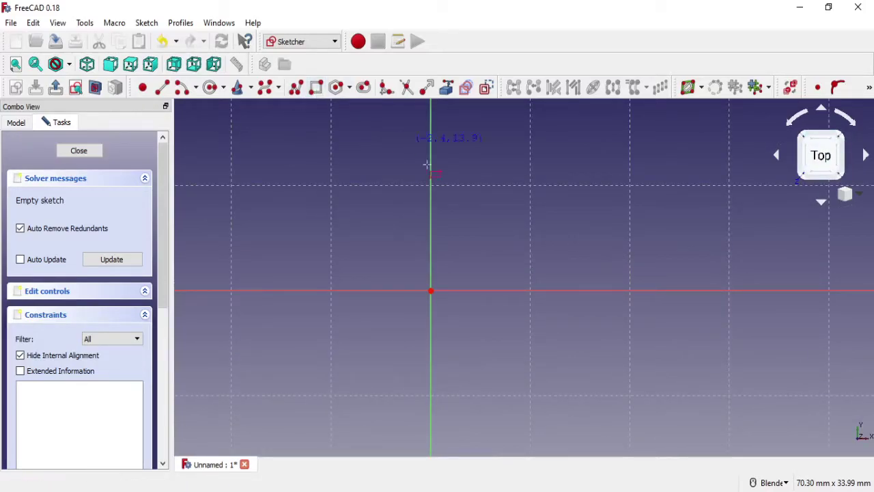
click(431, 291)
click(711, 204)
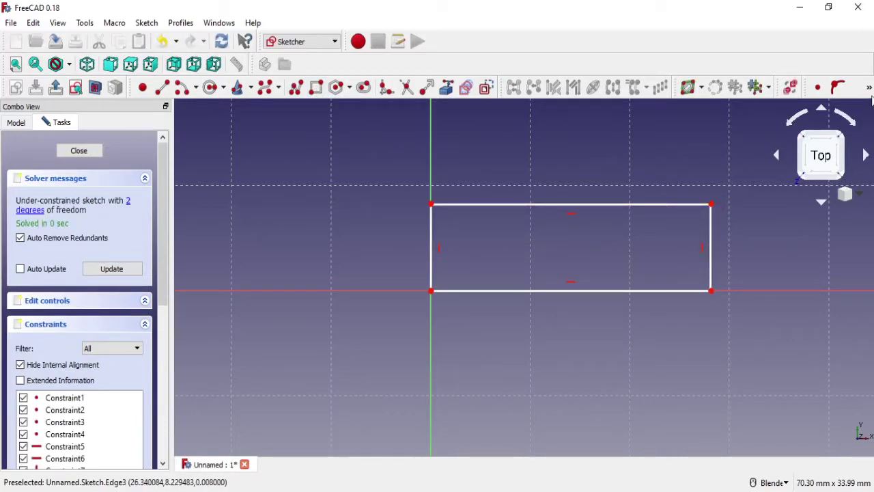
Constrain the rectangle to 80 mm wide and 40 mm tall.
click(869, 89)
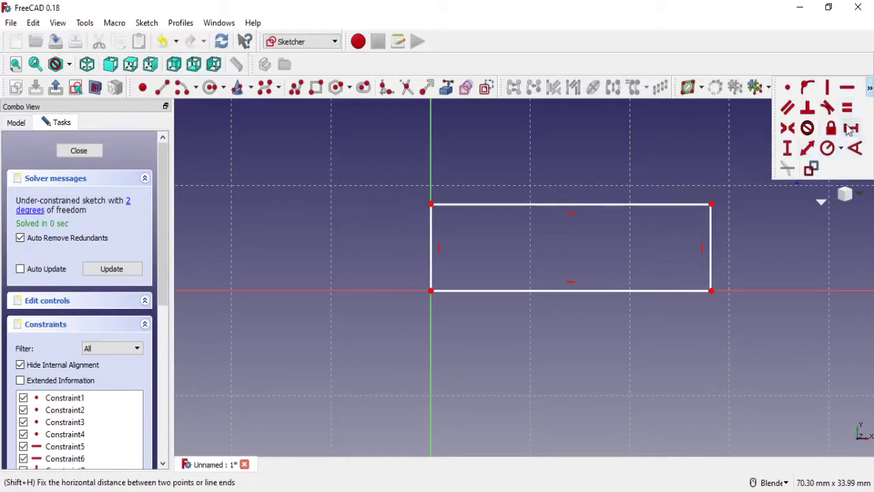
click(850, 127)
click(685, 292)
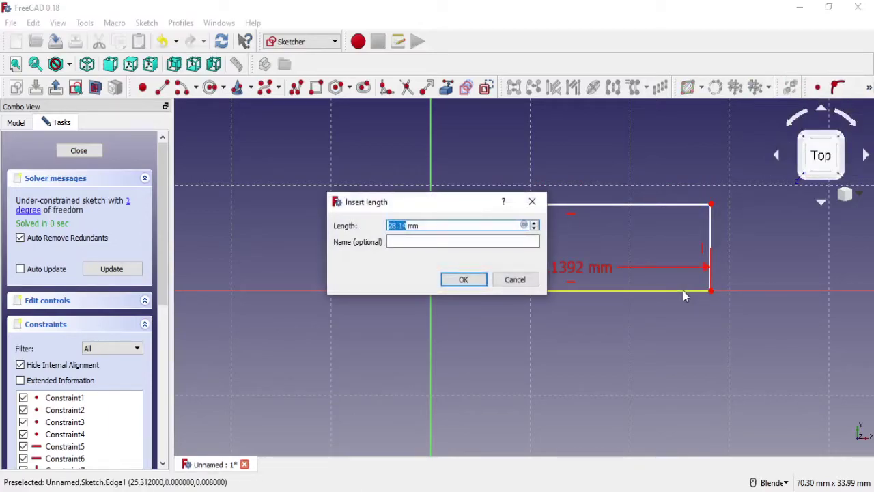
text(80)
click(463, 279)
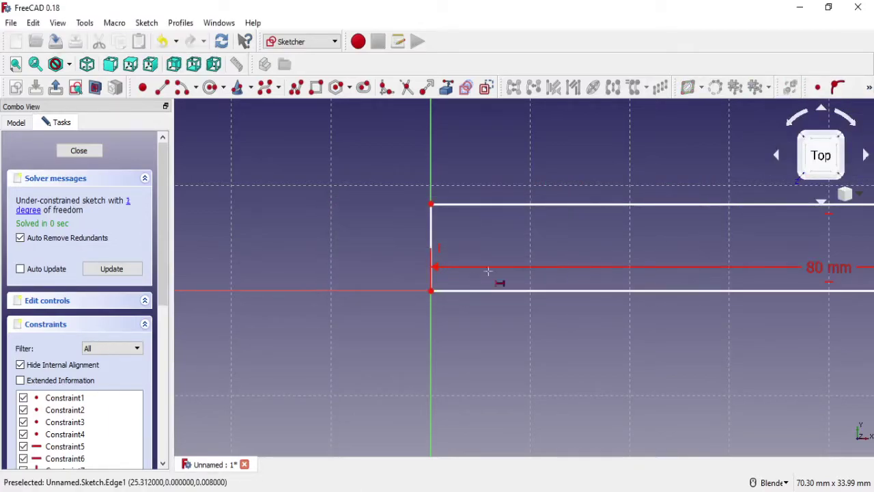
click(869, 87)
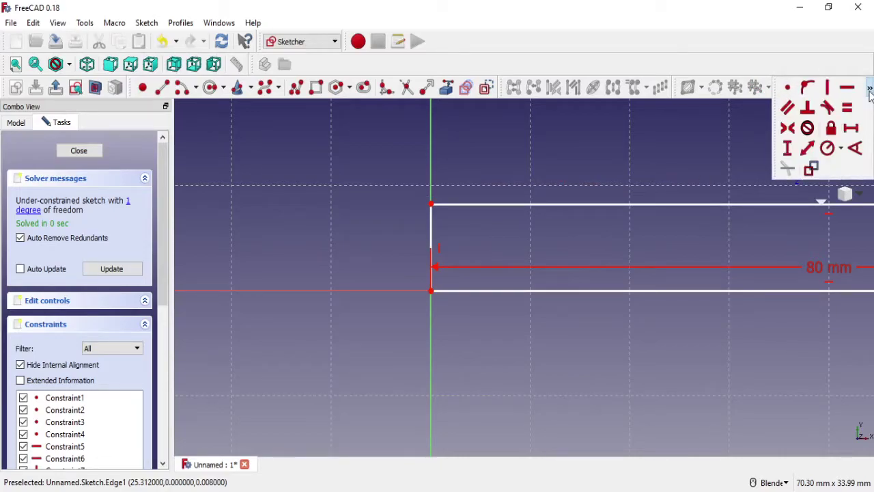
click(805, 149)
click(432, 238)
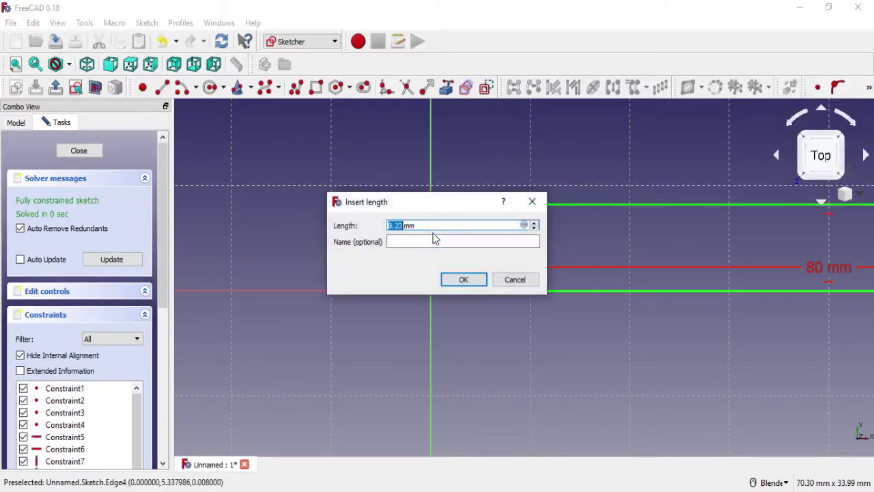
text(40)
click(463, 279)
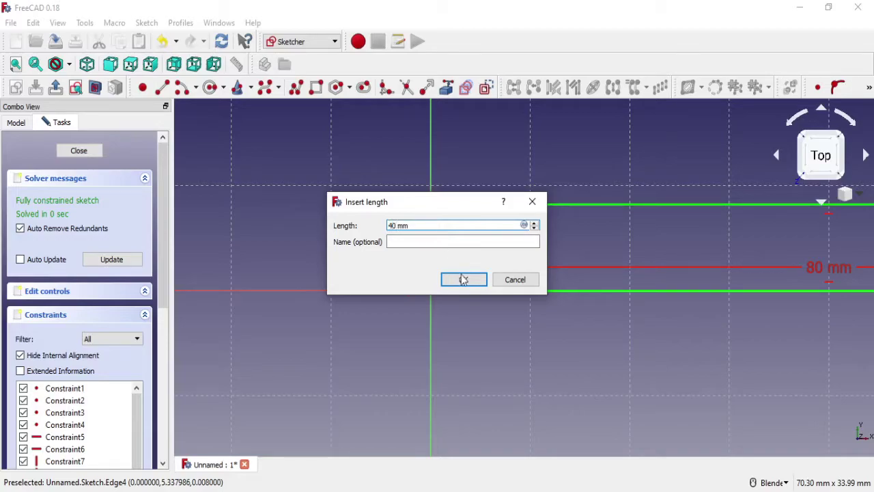
scroll(512, 321, down, 3)
middle_drag(513, 321, 586, 322)
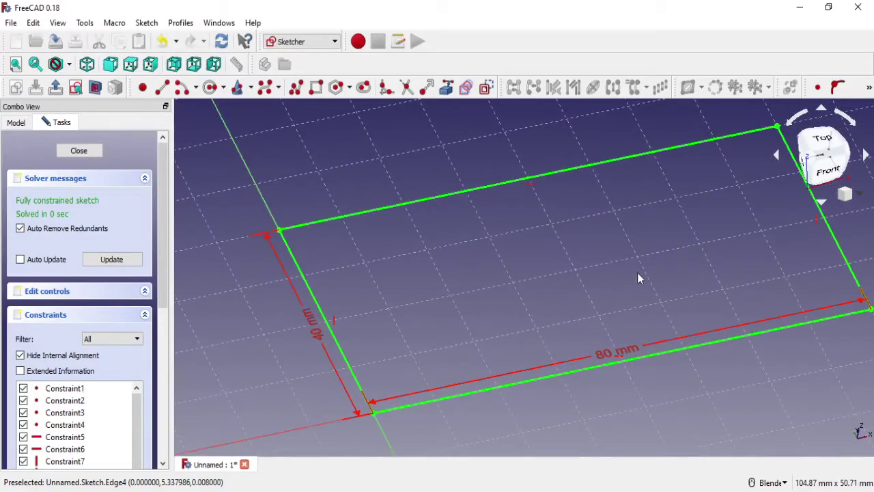
shift+middle_drag(637, 273, 578, 275)
Close the rectangle sketch and center it in the view.
click(79, 151)
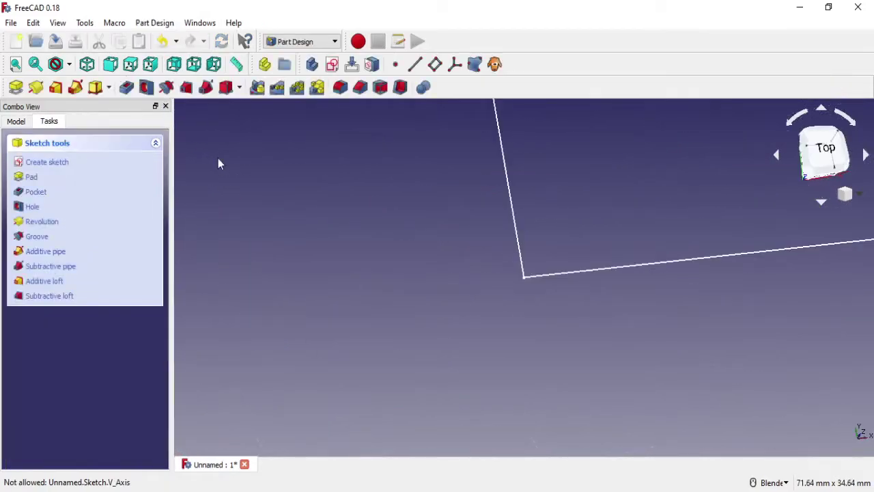
middle_drag(590, 185, 412, 295)
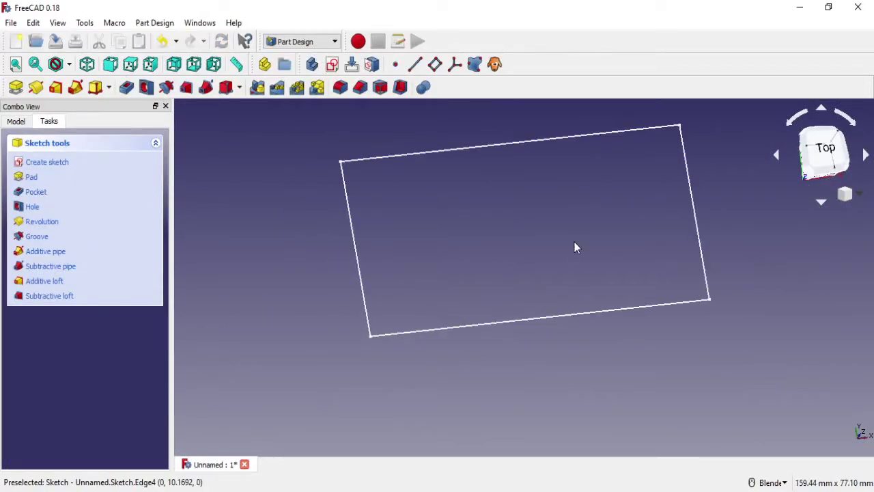
shift+middle_drag(574, 242, 547, 254)
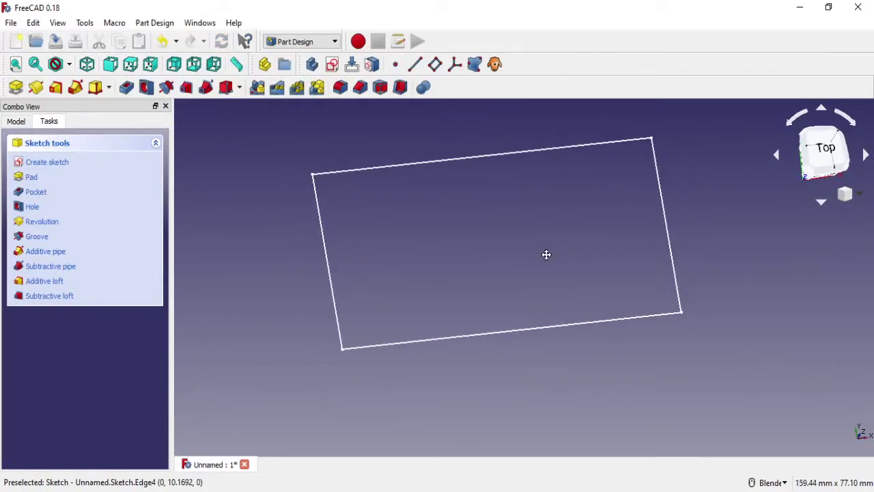
Pad the rectangle sketch into a solid box and start re-entering its length.
click(19, 92)
mouse_move(530, 210)
middle_down()
mouse_move(555, 166)
mouse_move(530, 172)
middle_up()
drag(133, 220, 75, 225)
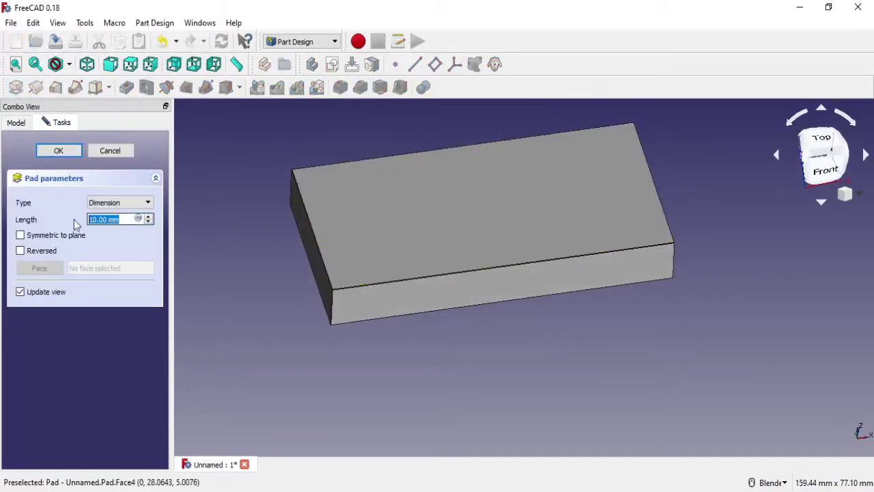
text(2)
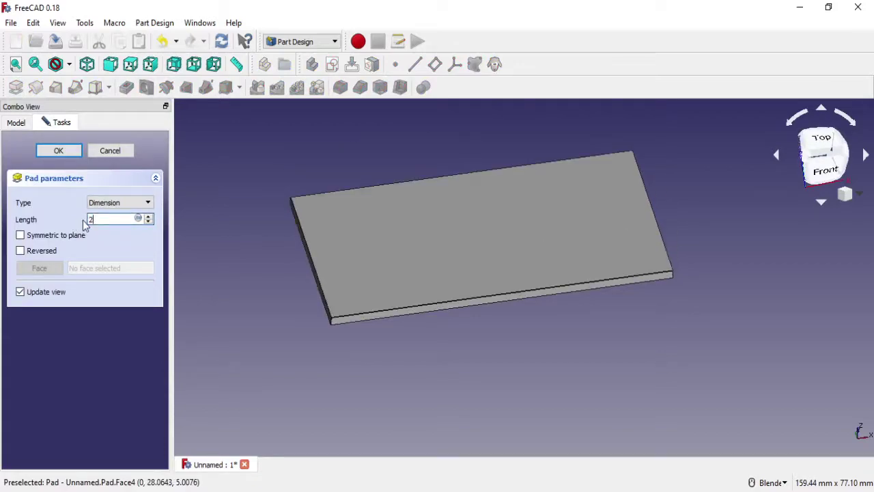
text(0)
key(BackSpace)
drag(89, 220, 66, 220)
Finish the pad with an 8 mm thickness.
text(8)
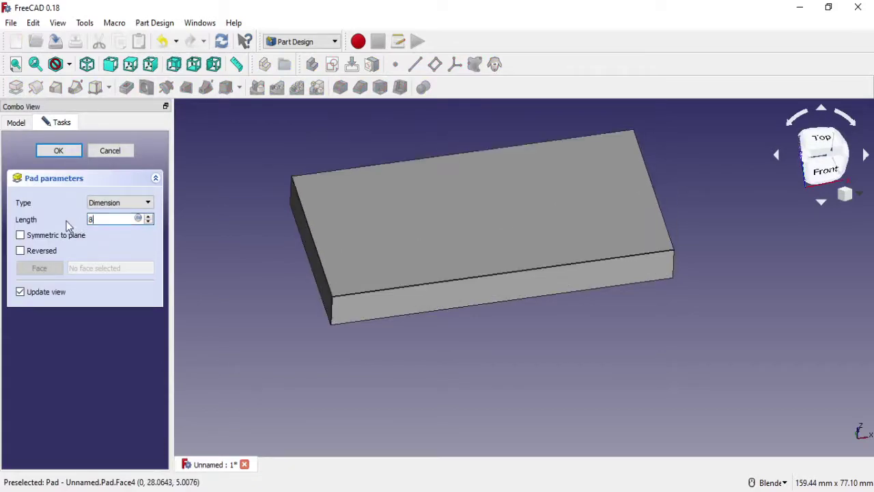
click(62, 151)
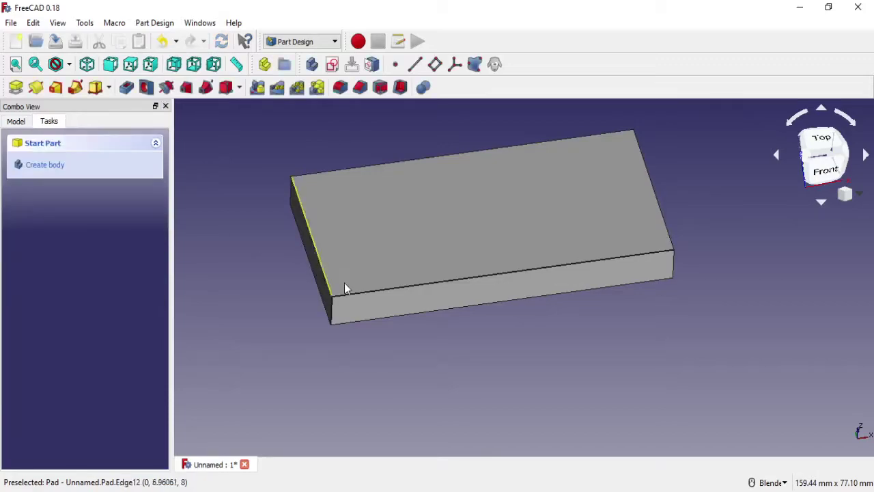
scroll(525, 232, up, 3)
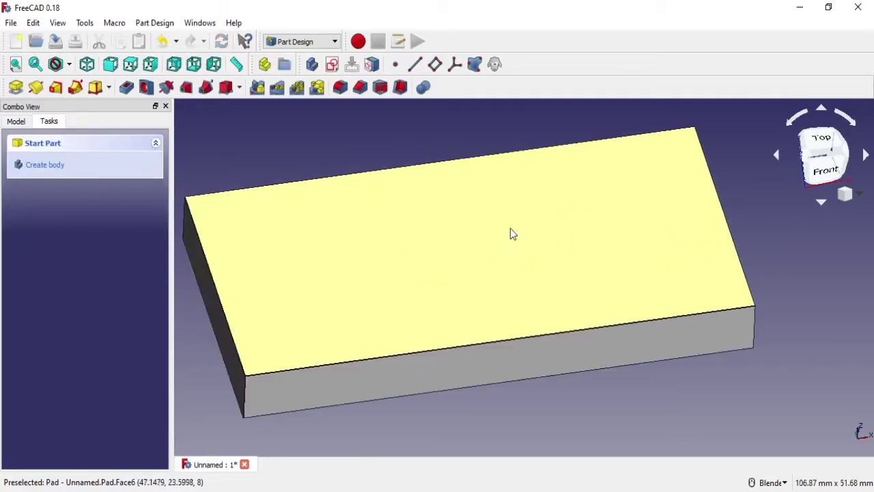
Start a sketch on the block's top face and import its edges as external geometry.
click(511, 233)
click(333, 65)
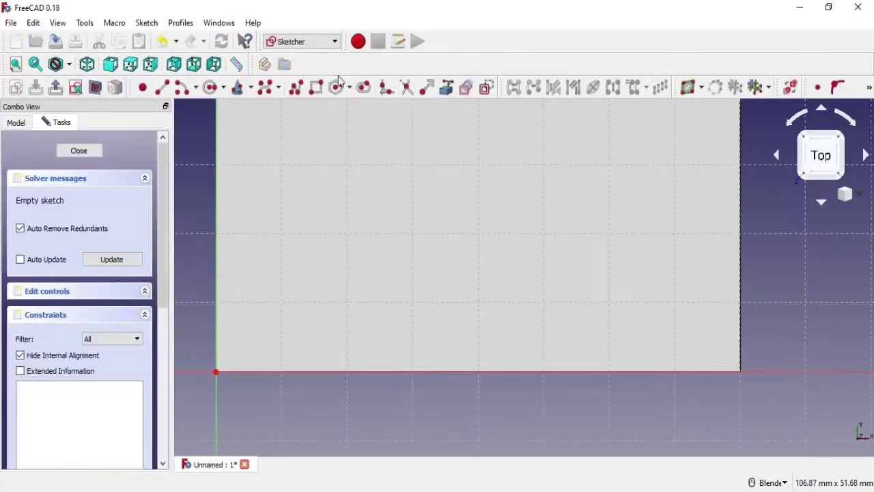
mouse_move(465, 178)
shift+middle_down()
mouse_move(476, 244)
mouse_move(602, 248)
mouse_move(636, 239)
mouse_move(606, 254)
mouse_move(609, 241)
shift+middle_up()
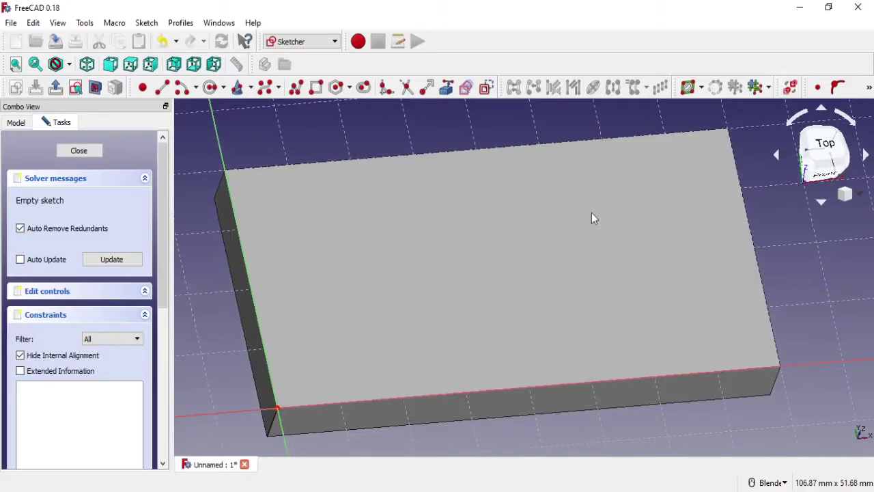
click(689, 87)
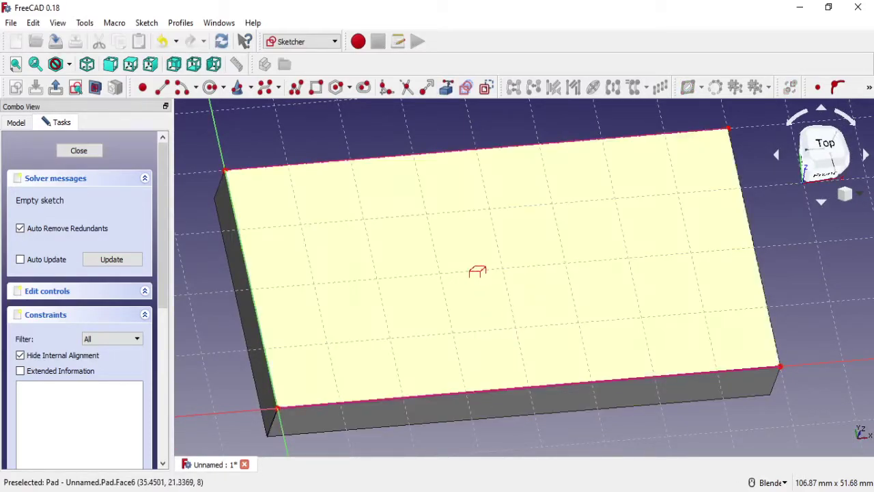
right_click(476, 269)
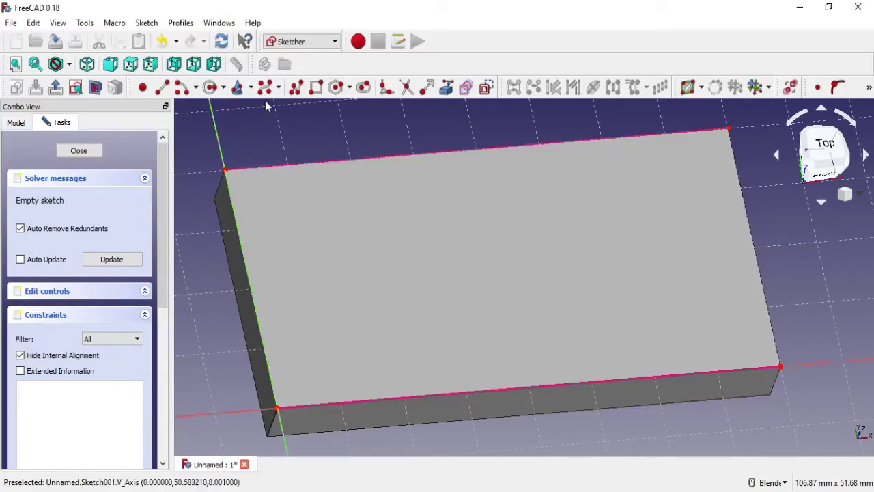
Draw a narrow rectangle across the face, its corners attached to the back and front long edges.
click(315, 86)
click(422, 179)
click(532, 318)
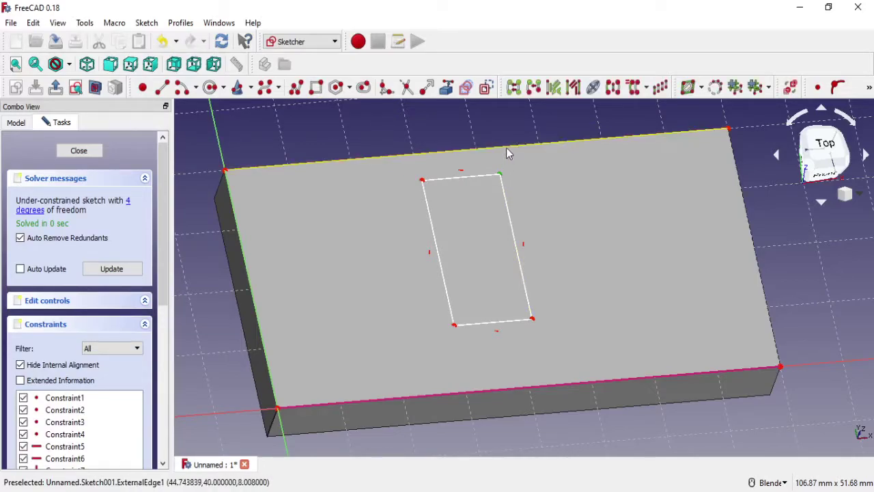
click(506, 147)
click(841, 92)
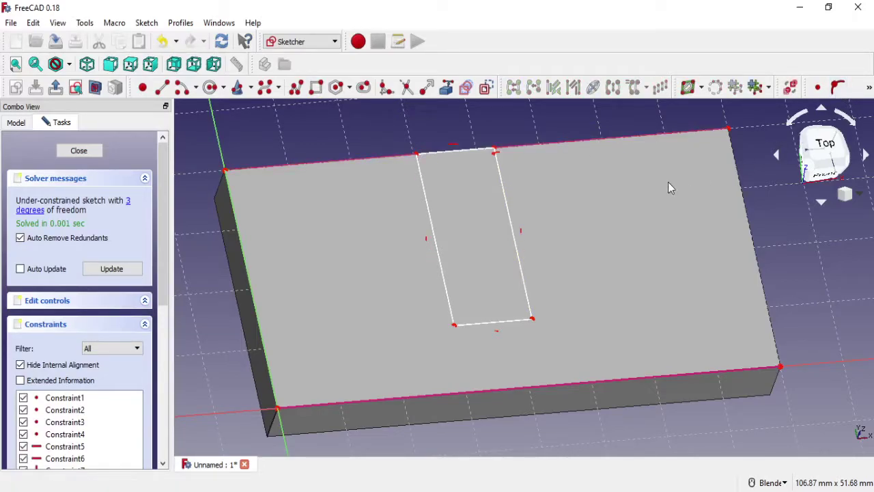
click(454, 325)
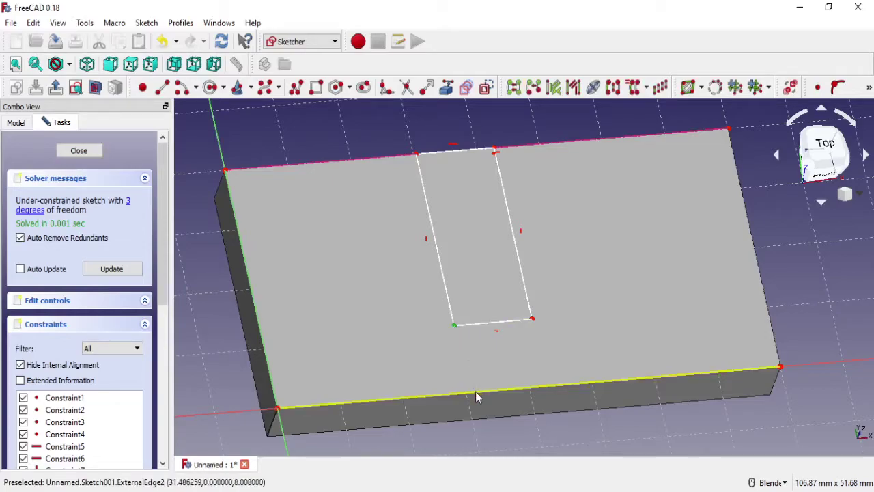
click(477, 396)
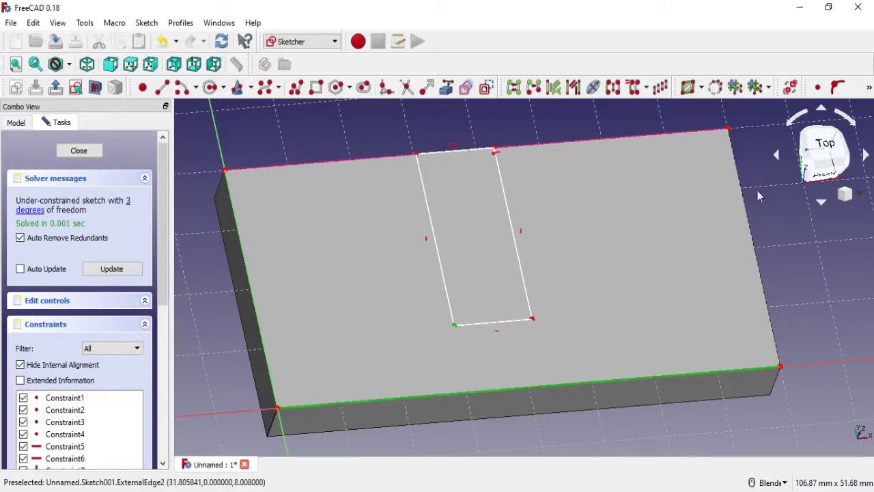
click(839, 89)
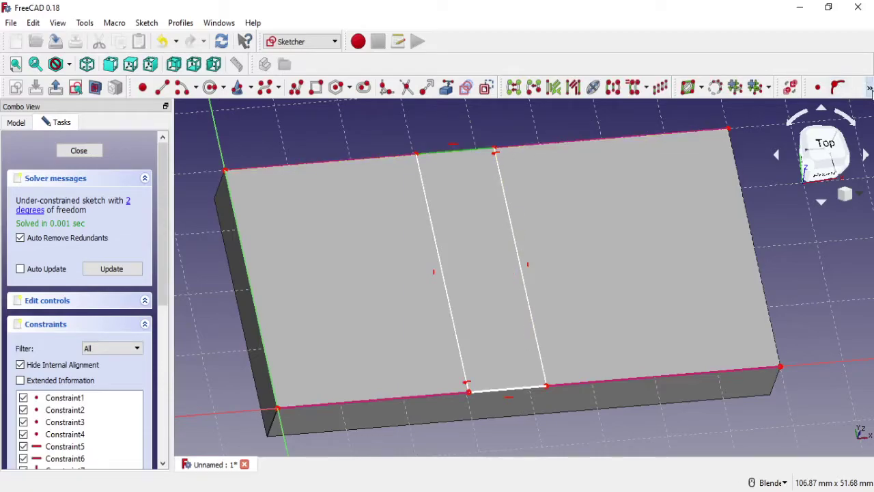
click(869, 87)
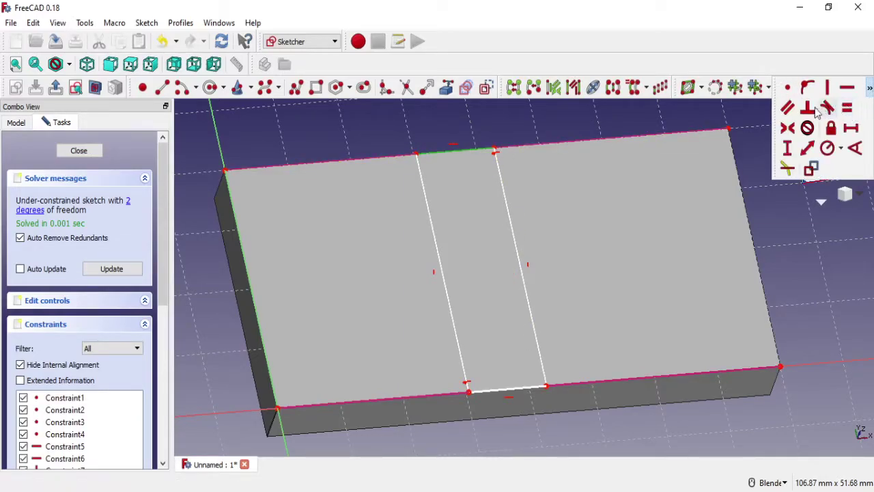
click(850, 129)
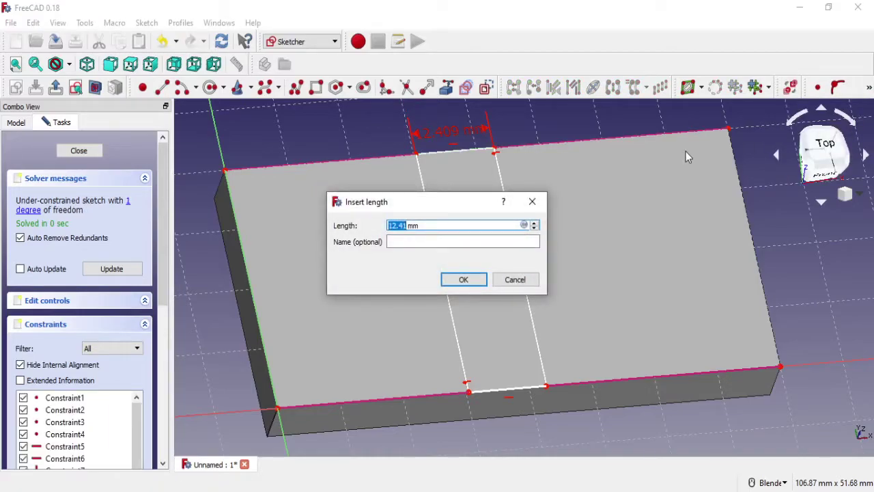
Set the strip width to 8 mm and add a construction line along the back edge.
text(8)
click(466, 281)
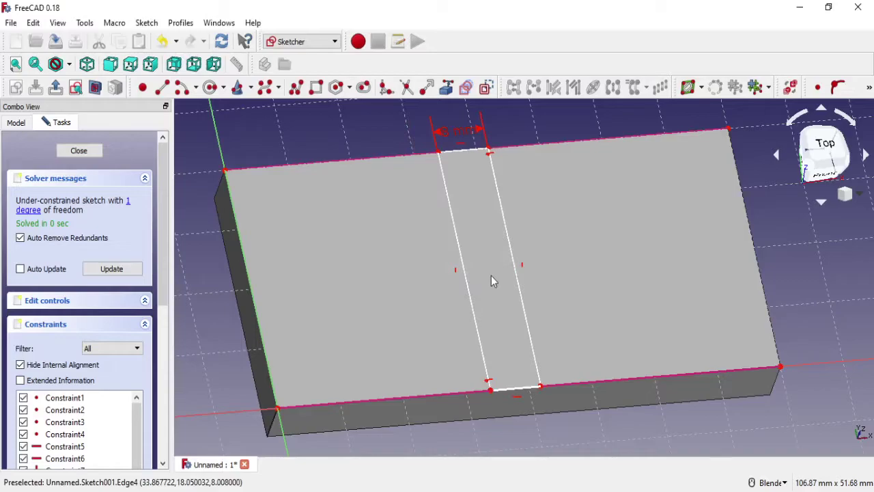
click(163, 86)
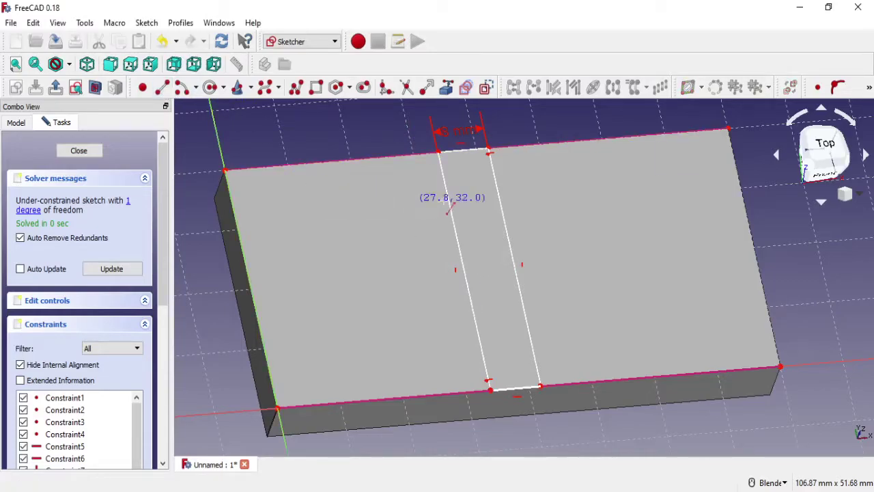
click(225, 168)
click(438, 151)
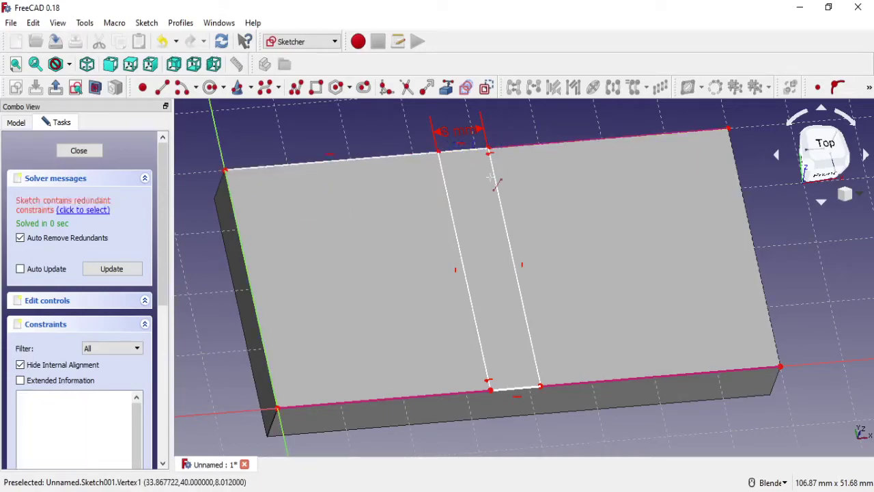
right_click(490, 179)
click(411, 155)
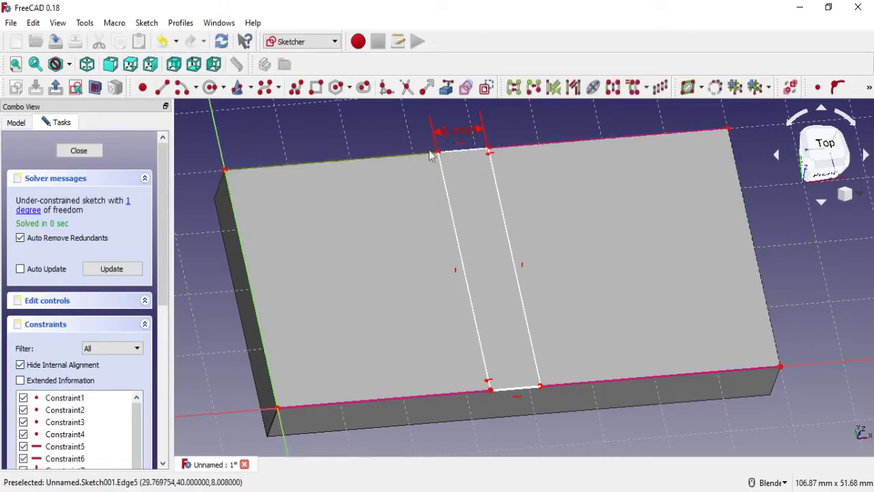
click(486, 92)
Test-drag the strip sides, then close the sketch.
mouse_move(499, 201)
mouse_down()
mouse_move(501, 210)
mouse_move(533, 203)
mouse_up()
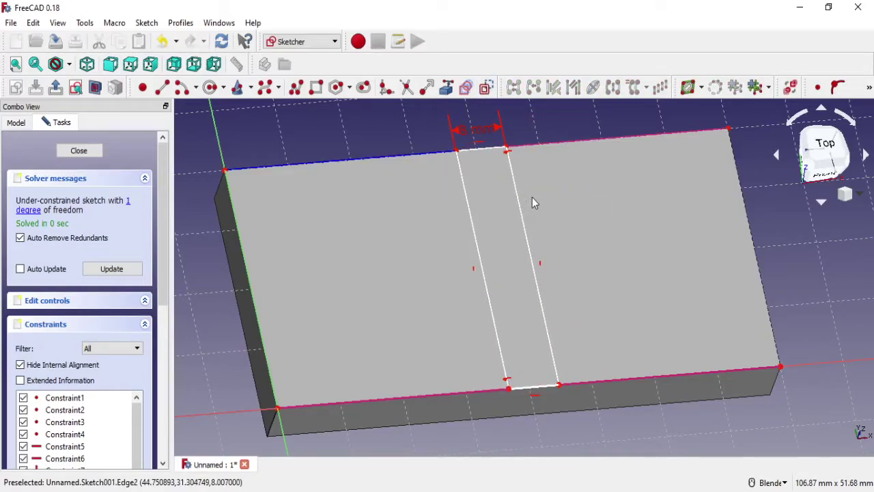
key(Escape)
mouse_move(548, 240)
middle_down()
mouse_move(621, 246)
mouse_move(666, 200)
mouse_move(424, 149)
middle_up()
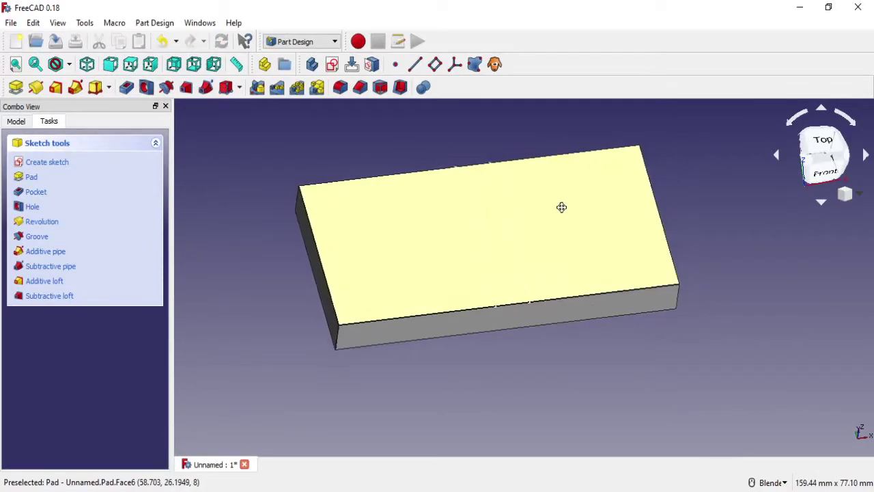
Reposition the view, clear the selection and select the block.
shift+middle_drag(562, 206, 562, 230)
click(491, 167)
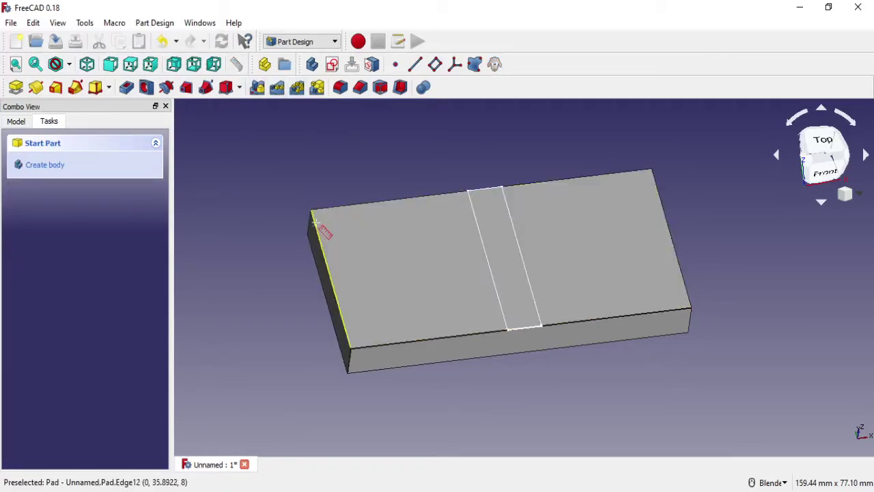
click(657, 188)
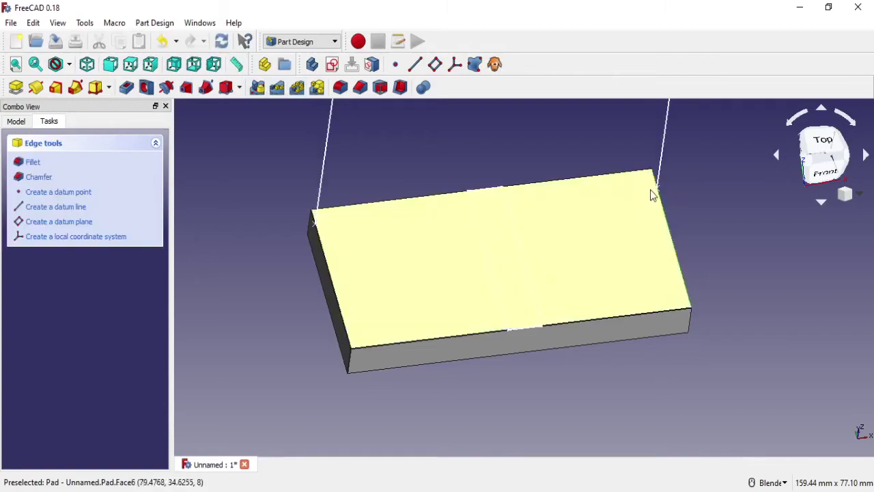
scroll(651, 194, down, 5)
scroll(556, 220, up, 3)
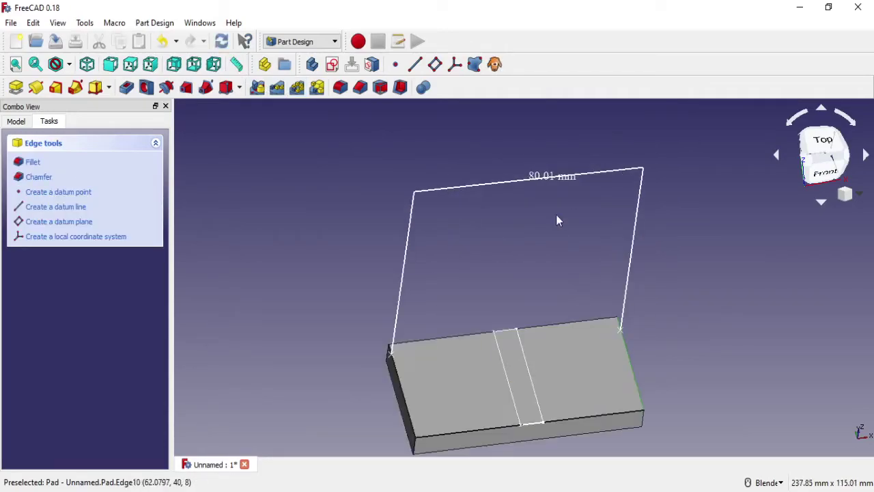
Delete the 80.01 mm Distance measurement from the model tree and bring up Calculator.
click(17, 122)
right_click(73, 223)
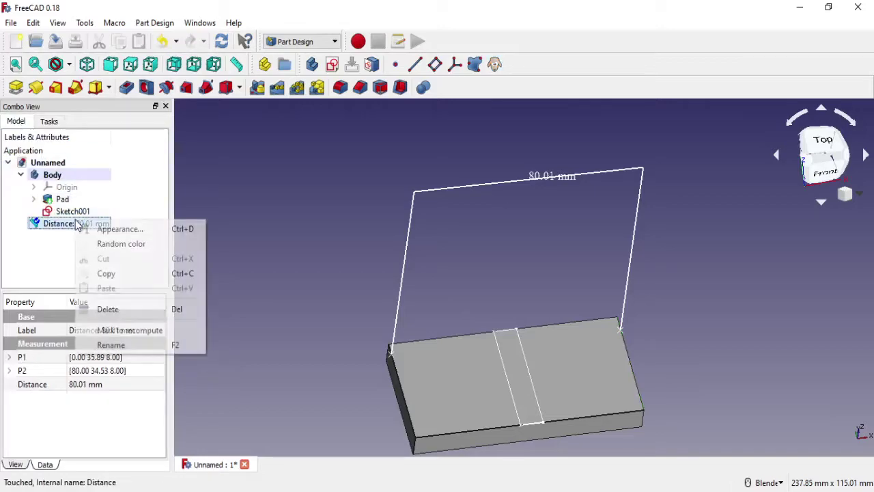
click(109, 308)
scroll(503, 317, up, 2)
scroll(550, 287, up, 2)
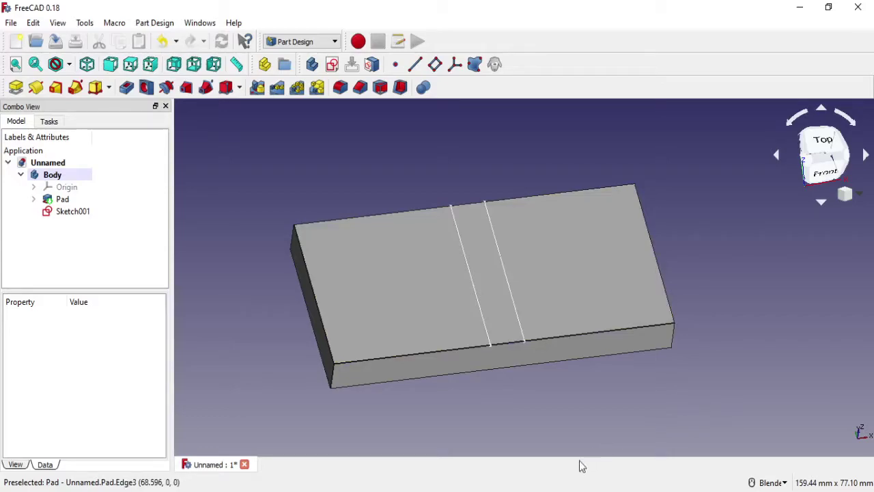
click(581, 490)
Calculate 80 − 8 = 72, then 72 ÷ 2 = 36, and minimise Calculator.
drag(543, 46, 686, 133)
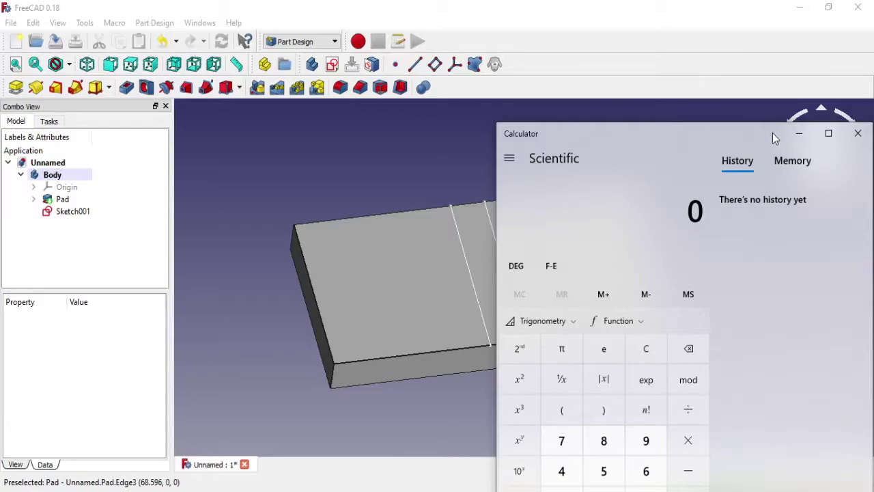
drag(774, 138, 755, 32)
click(585, 334)
click(588, 425)
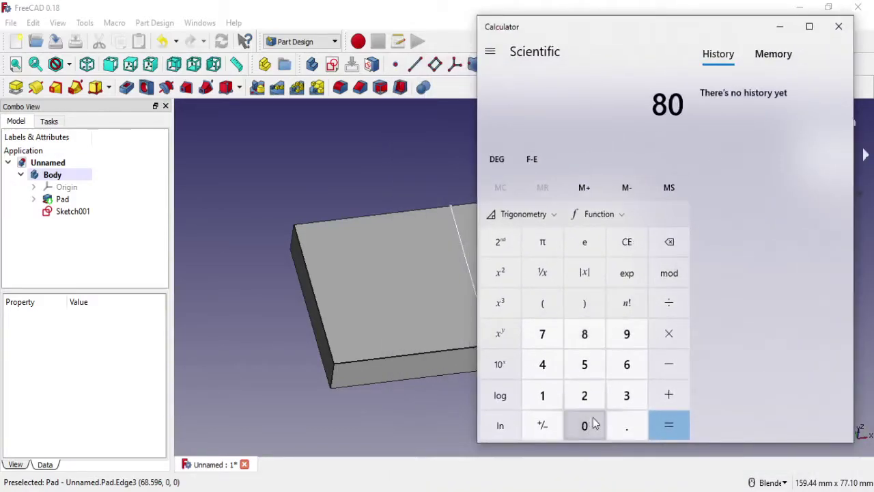
click(669, 362)
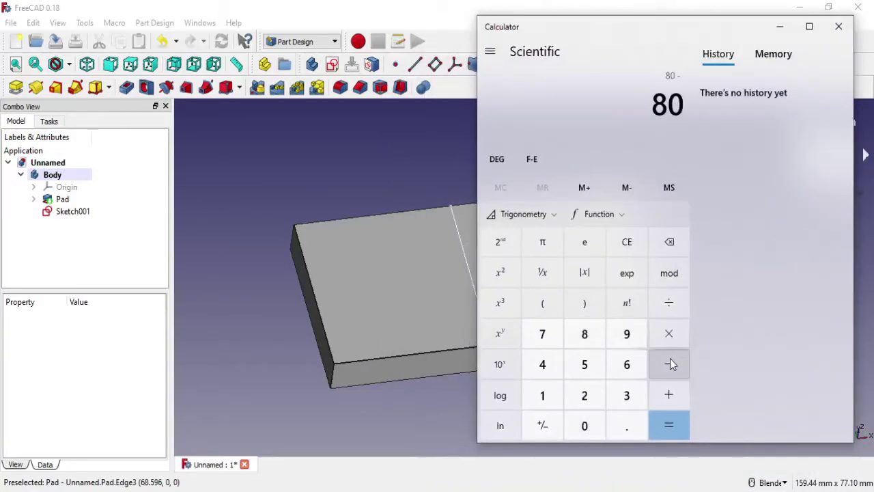
click(582, 336)
click(668, 427)
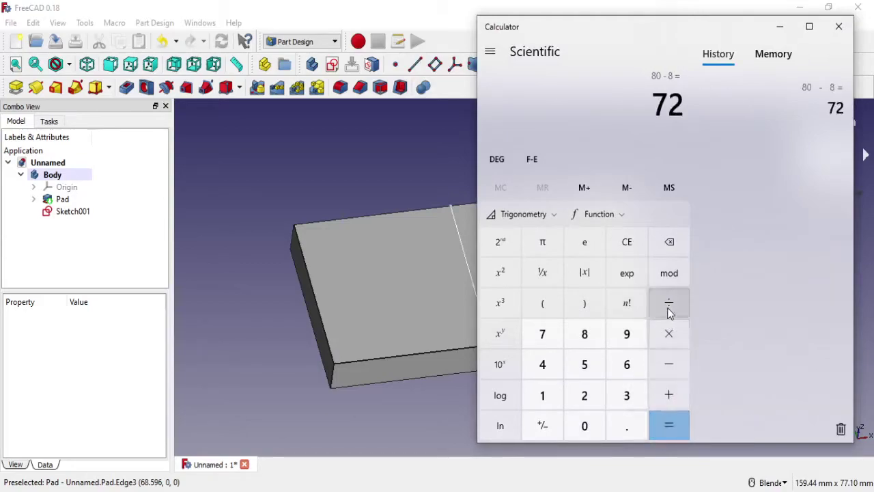
click(669, 304)
click(584, 395)
click(662, 424)
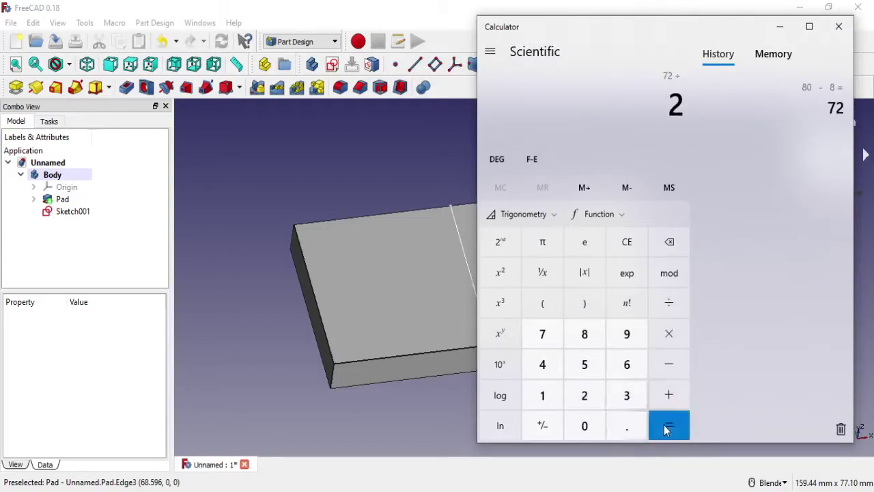
click(780, 28)
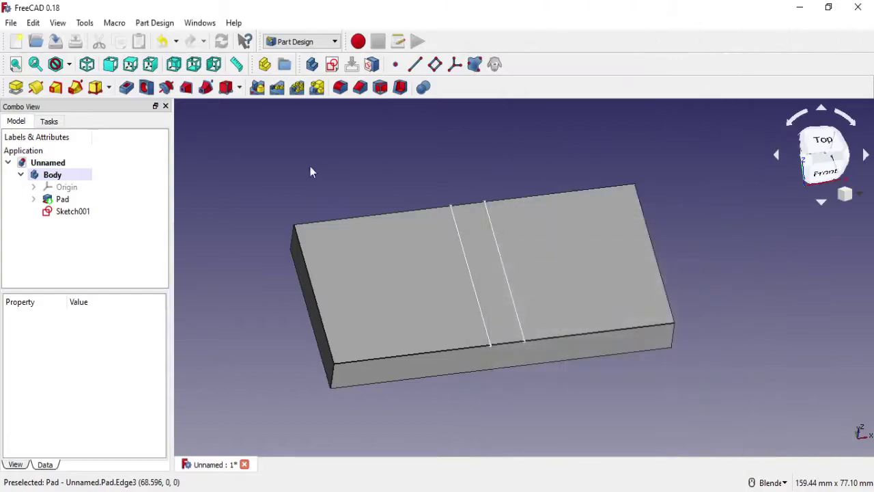
Edit Sketch001, dimension the strip 36 mm from the slab's left edge, and close it.
right_click(87, 211)
click(102, 219)
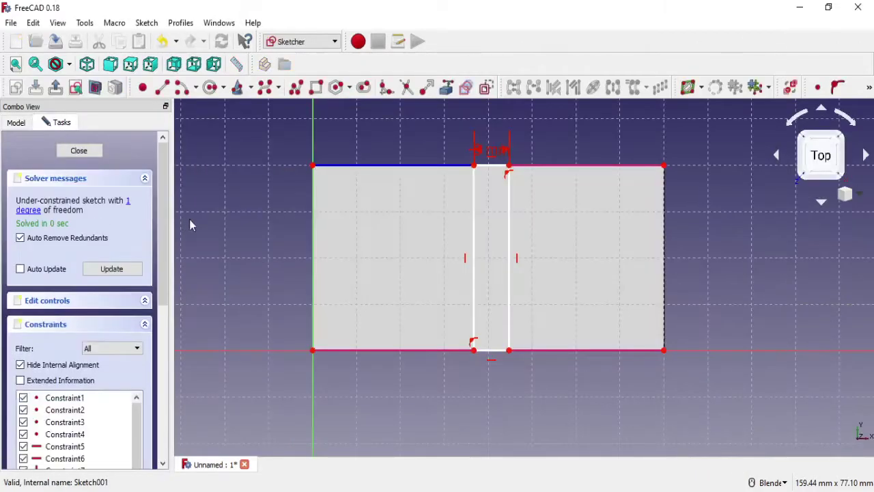
middle_drag(570, 287, 581, 248)
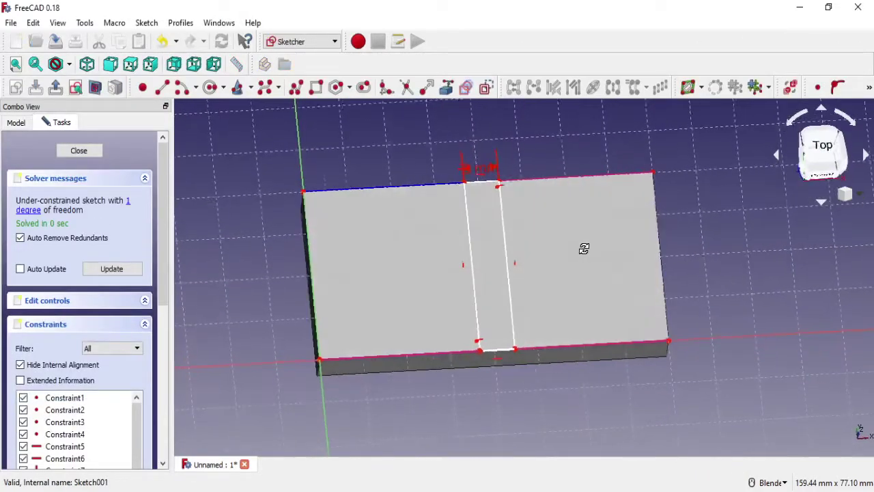
click(867, 93)
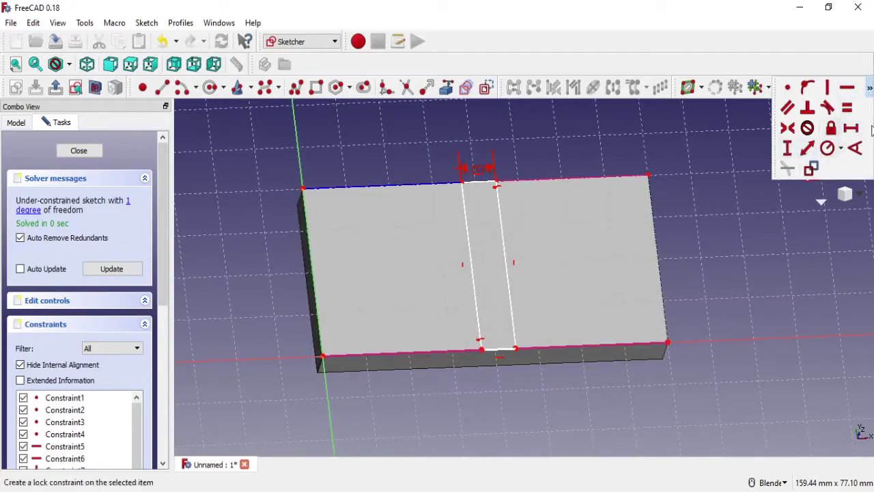
click(849, 128)
click(415, 183)
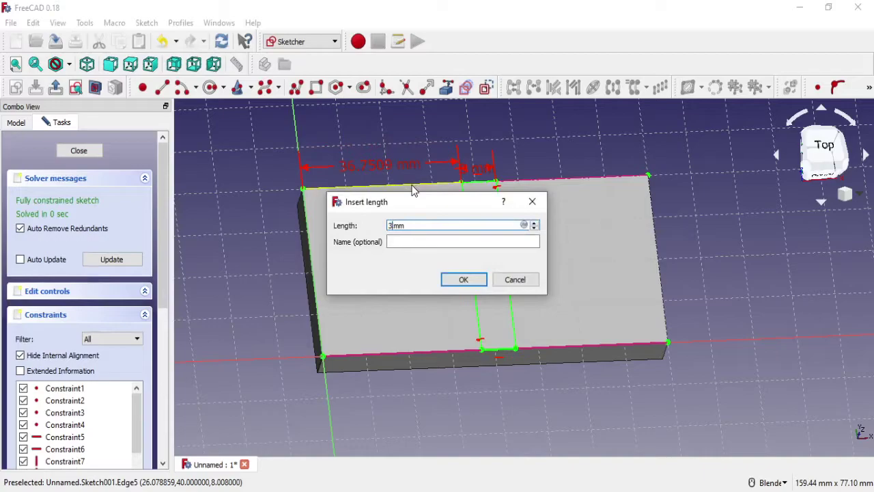
click(464, 279)
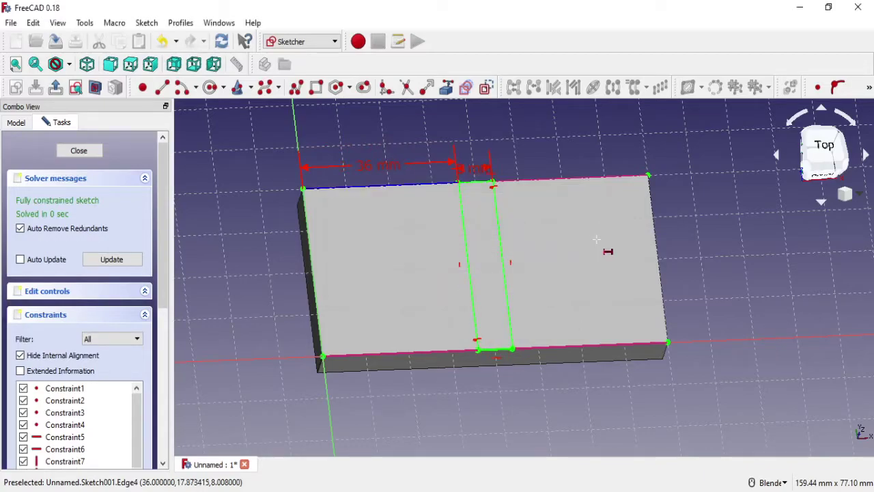
mouse_move(591, 230)
middle_down()
mouse_move(564, 250)
mouse_move(584, 254)
mouse_move(450, 242)
middle_up()
key(Escape)
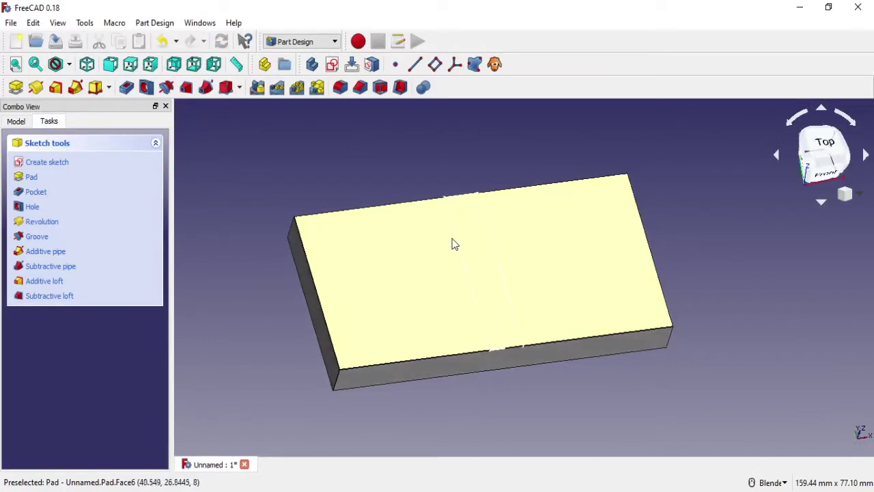
Pad the rib sketch 30 mm upward into an upright wall.
scroll(448, 230, up, 2)
click(15, 87)
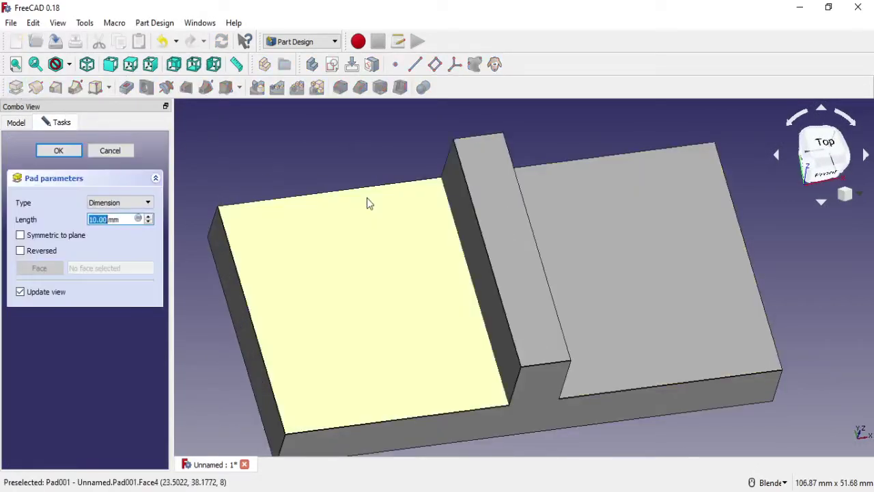
scroll(580, 290, down, 3)
scroll(601, 276, down, 2)
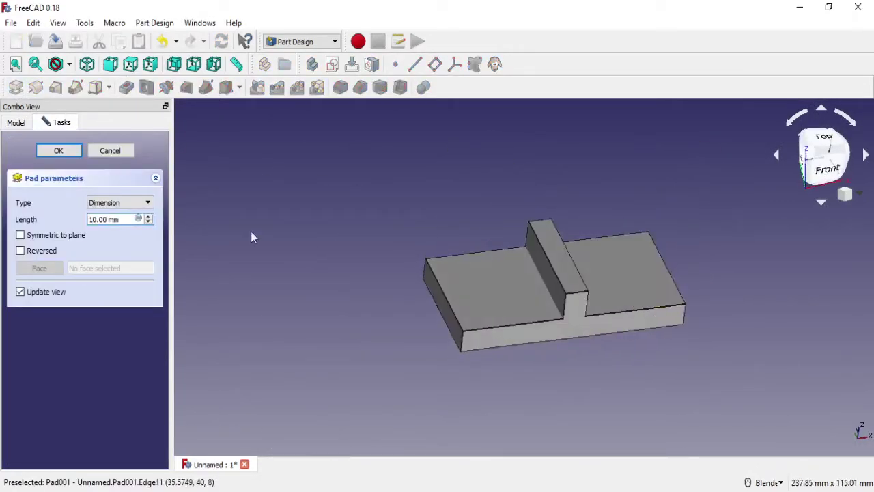
click(149, 216)
click(149, 216)
click(149, 217)
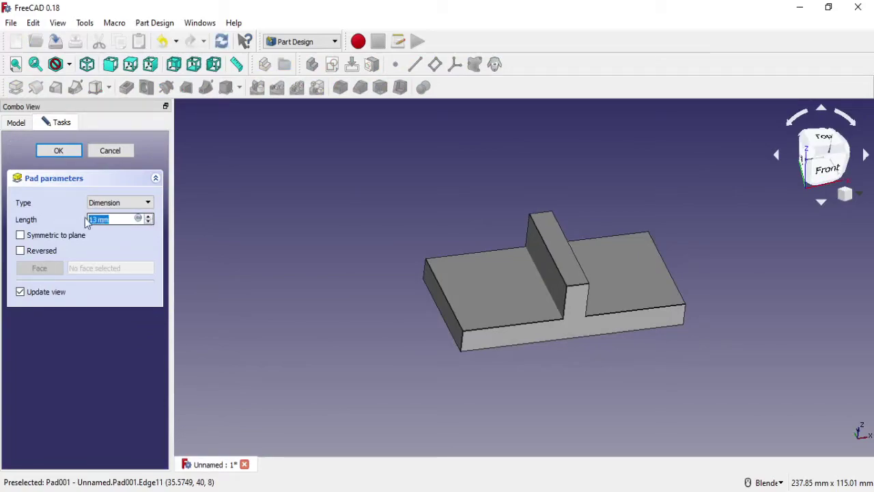
text(30)
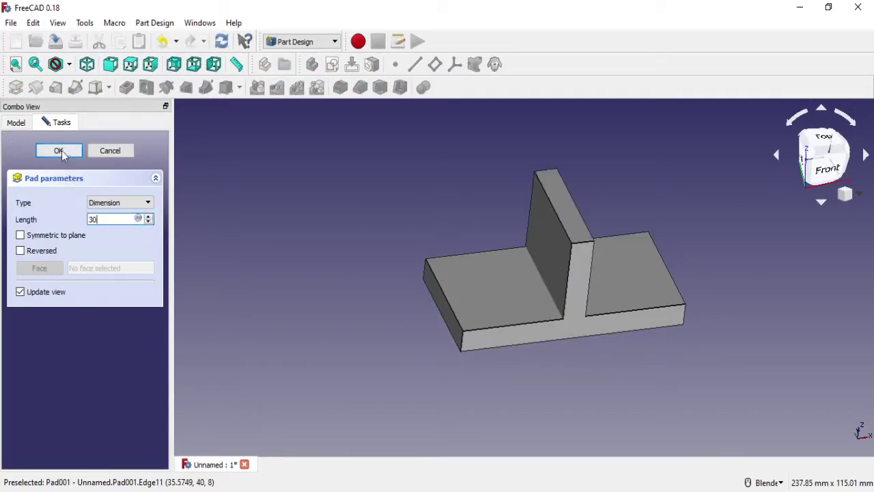
click(60, 152)
scroll(623, 249, up, 2)
scroll(622, 258, up, 1)
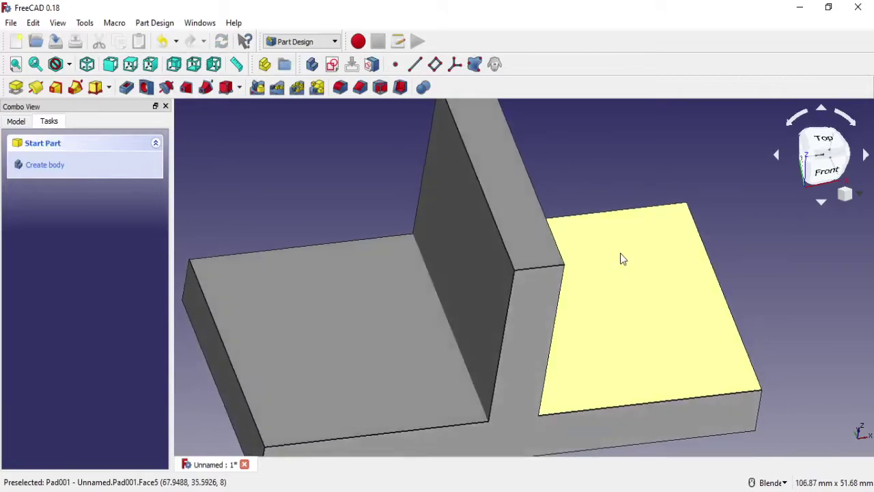
scroll(622, 258, down, 3)
scroll(599, 238, up, 1)
scroll(599, 231, up, 2)
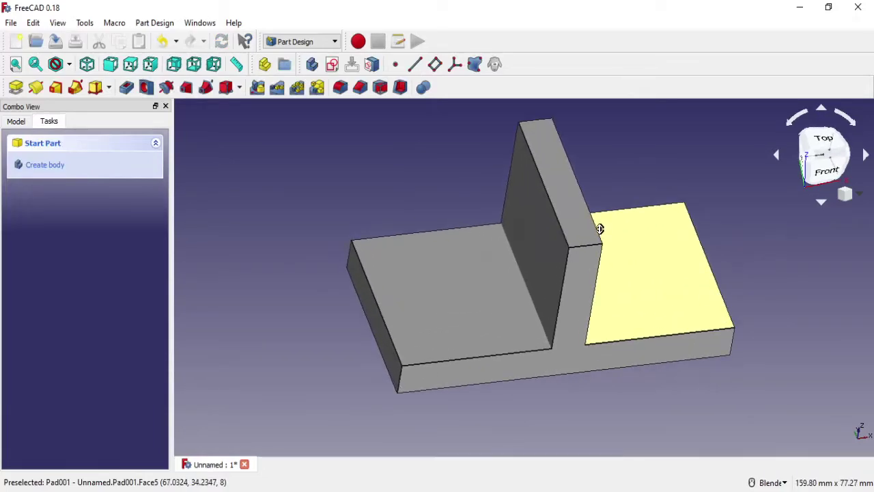
scroll(614, 220, down, 1)
scroll(626, 217, up, 1)
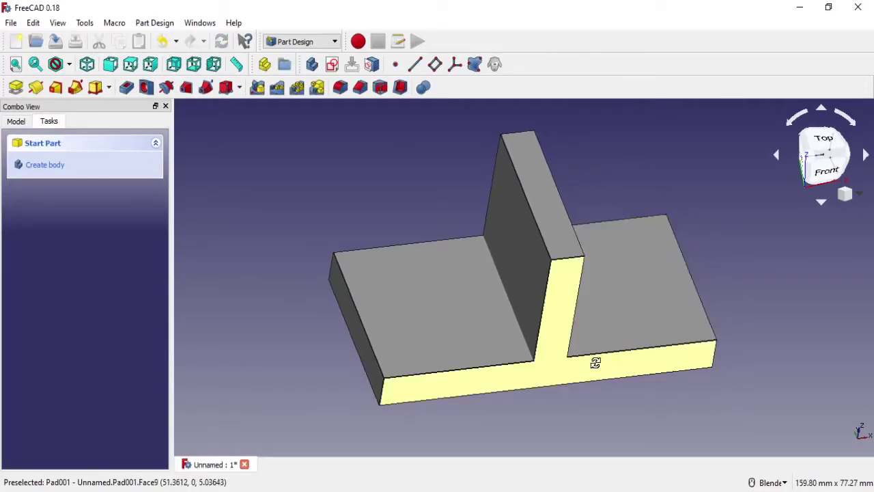
Viewing from the left, start a new sketch on the wall's large face.
mouse_move(595, 363)
middle_down()
mouse_move(657, 318)
mouse_move(604, 273)
mouse_move(642, 285)
middle_up()
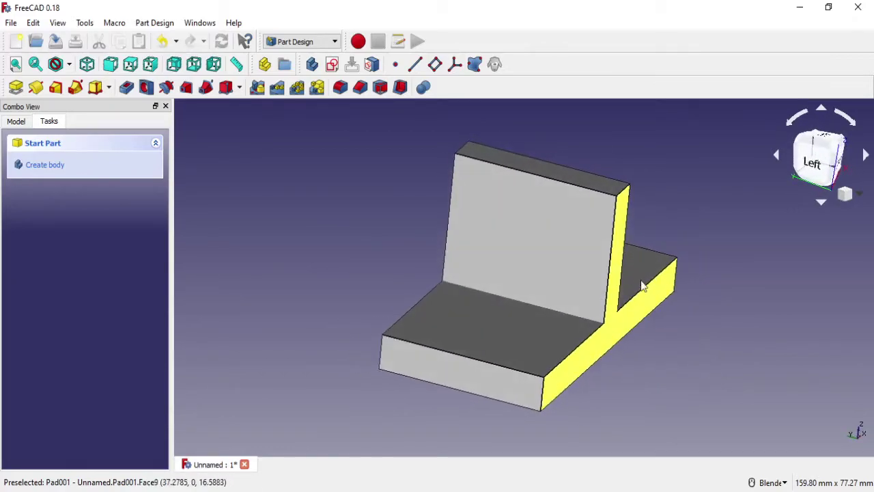
click(557, 219)
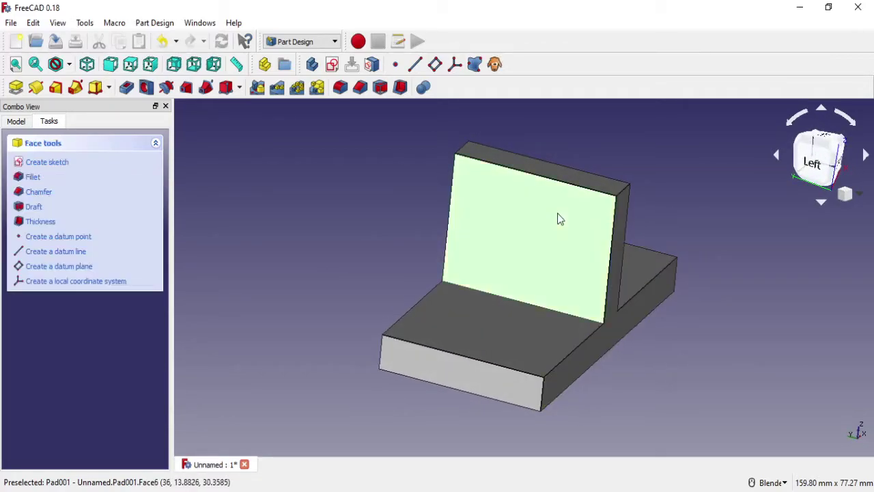
click(330, 64)
Link the wall's top edge as external geometry and draw a rectangle from its top-left corner.
mouse_move(583, 232)
middle_down()
mouse_move(538, 254)
mouse_move(519, 205)
middle_up()
scroll(519, 204, up, 3)
click(447, 87)
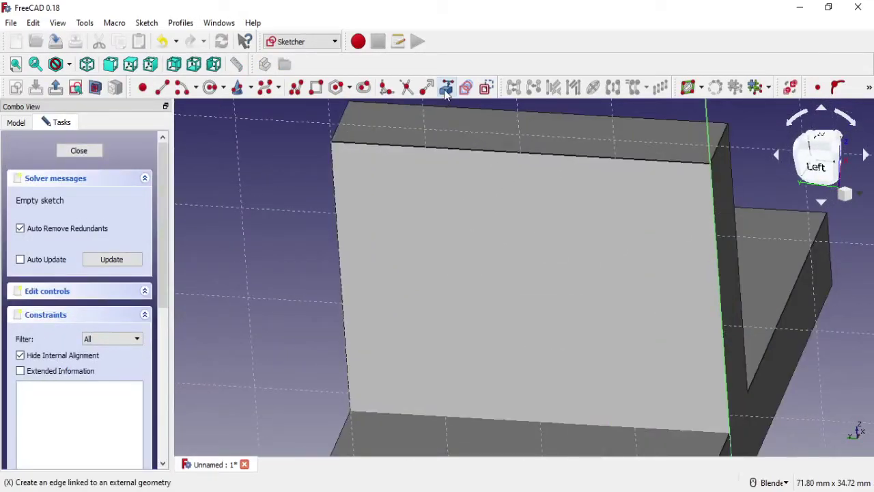
click(447, 148)
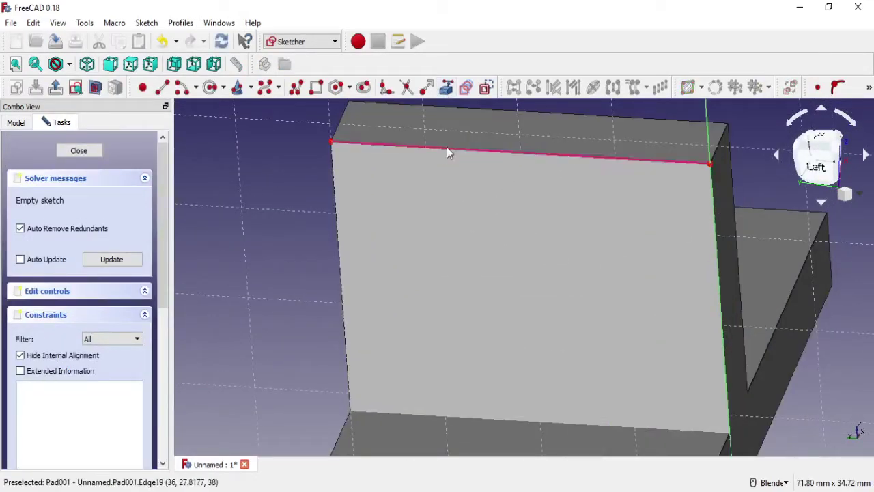
click(315, 86)
click(331, 141)
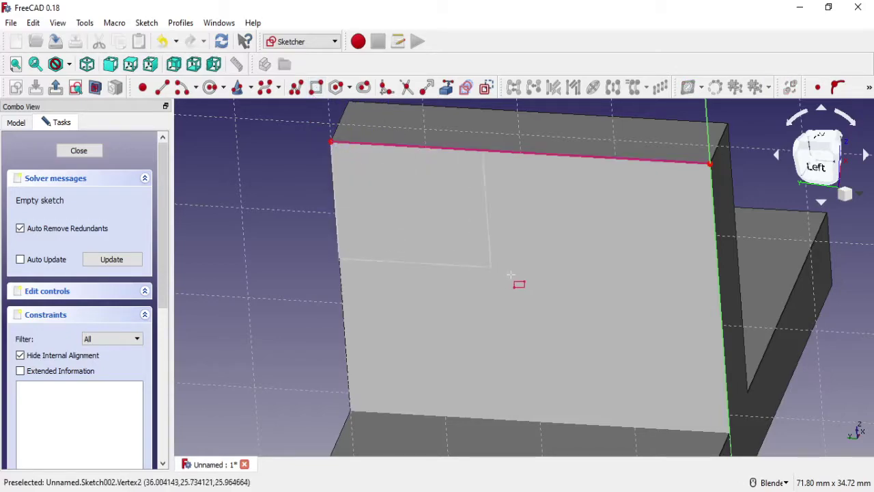
click(524, 282)
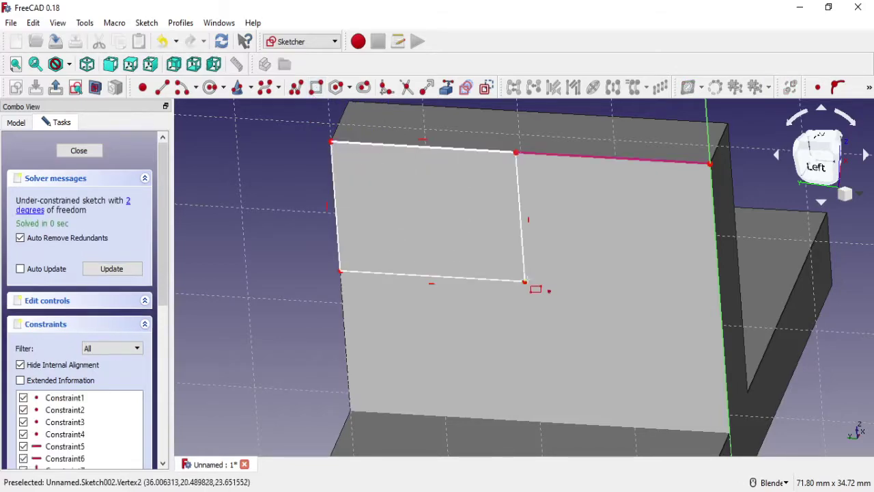
Draw a circle centred on the rectangle's lower-right corner.
click(213, 90)
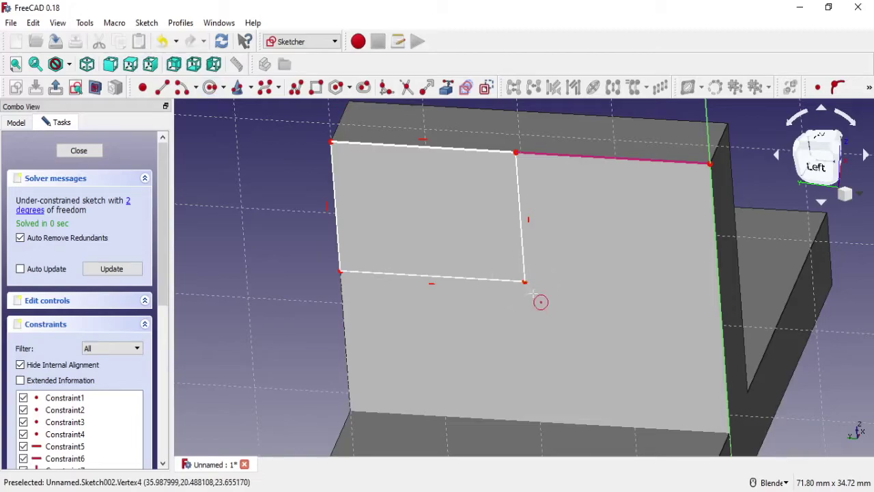
click(525, 281)
click(554, 314)
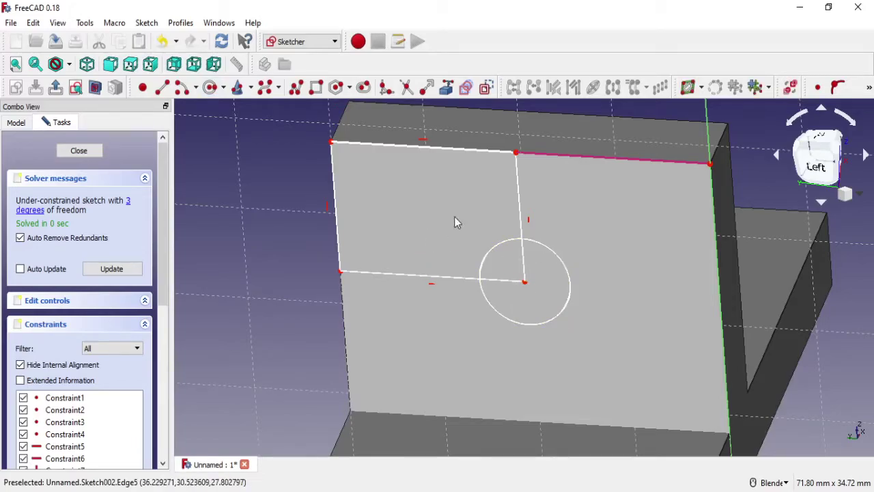
scroll(444, 239, down, 2)
Leave the sketch and measure the upright plate's top edge (40 mm).
key(Escape)
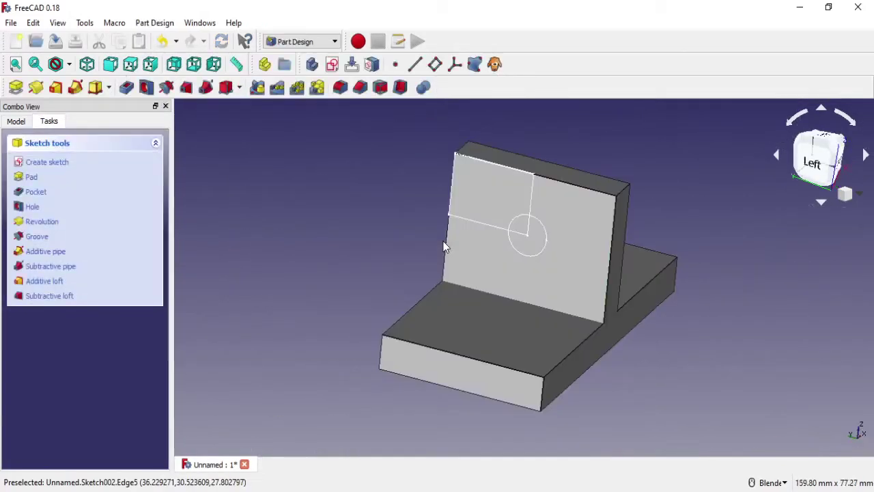
middle_drag(443, 245, 514, 251)
scroll(646, 165, up, 2)
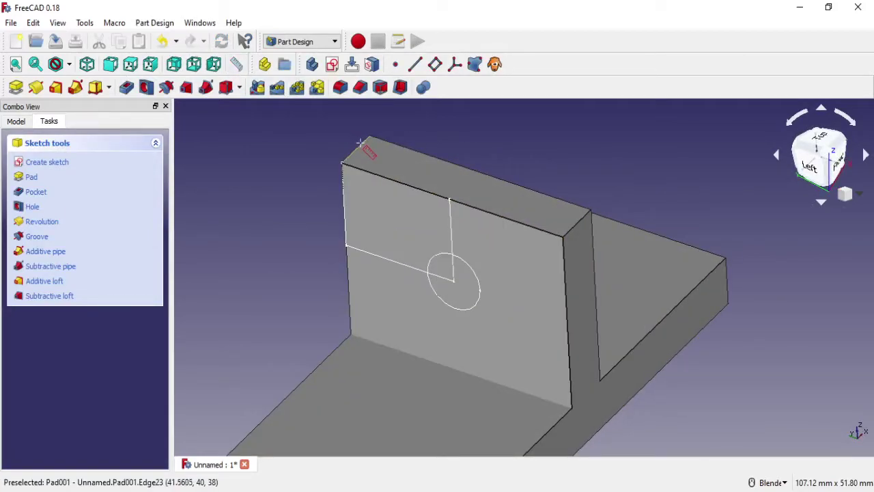
click(581, 217)
scroll(519, 239, down, 2)
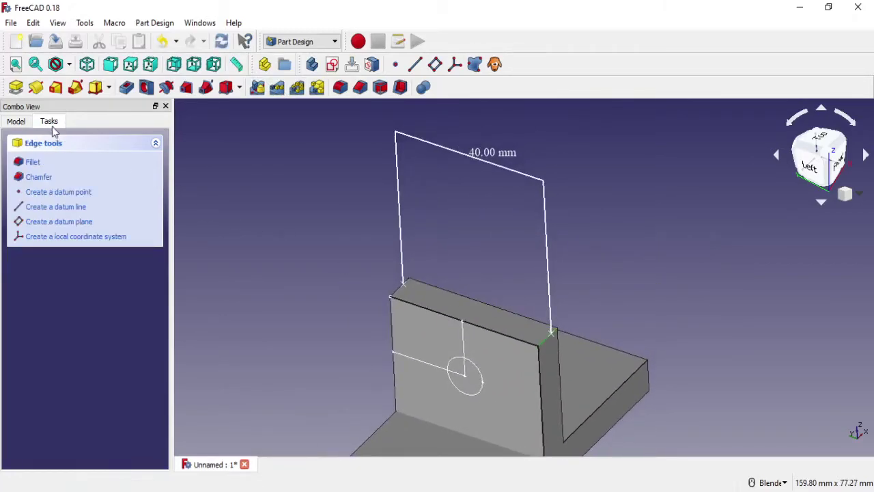
Delete the 40 mm Distance measurement from the model tree.
click(16, 121)
click(68, 234)
right_click(74, 240)
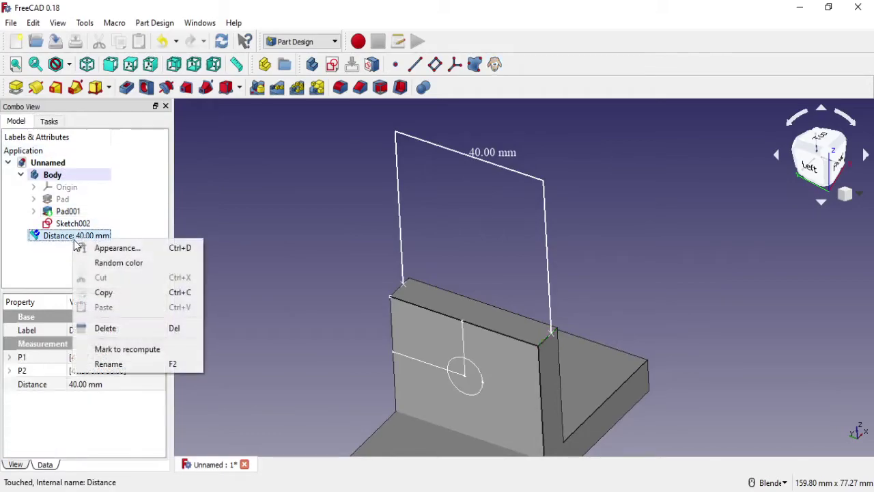
click(109, 327)
Reopen Sketch002 for editing.
scroll(505, 249, up, 3)
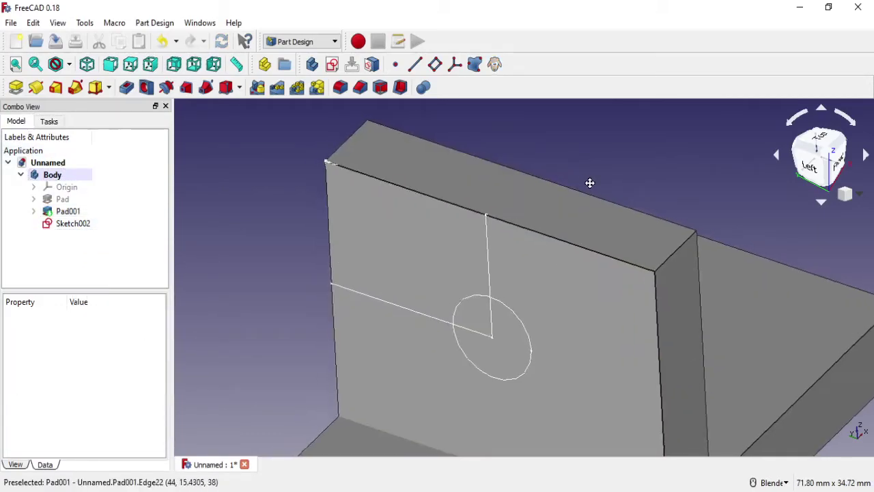
shift+middle_drag(479, 232, 609, 149)
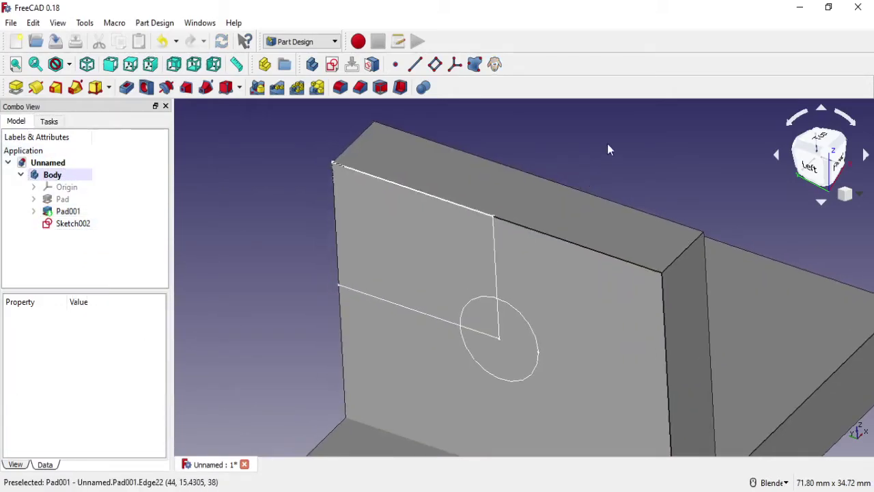
right_click(71, 224)
click(103, 232)
Constrain the horizontal distance along the top edge to the circle centre to 20 mm.
mouse_move(564, 226)
middle_down()
mouse_move(507, 257)
mouse_move(698, 250)
mouse_move(558, 215)
middle_up()
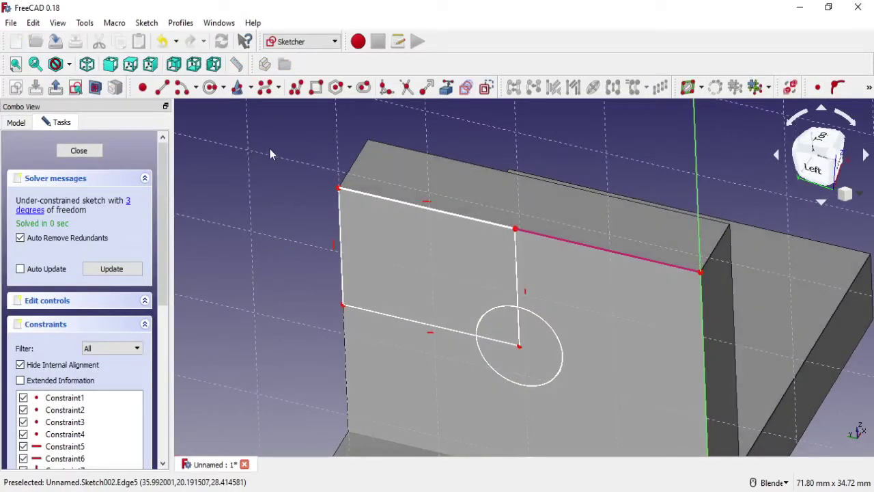
click(869, 89)
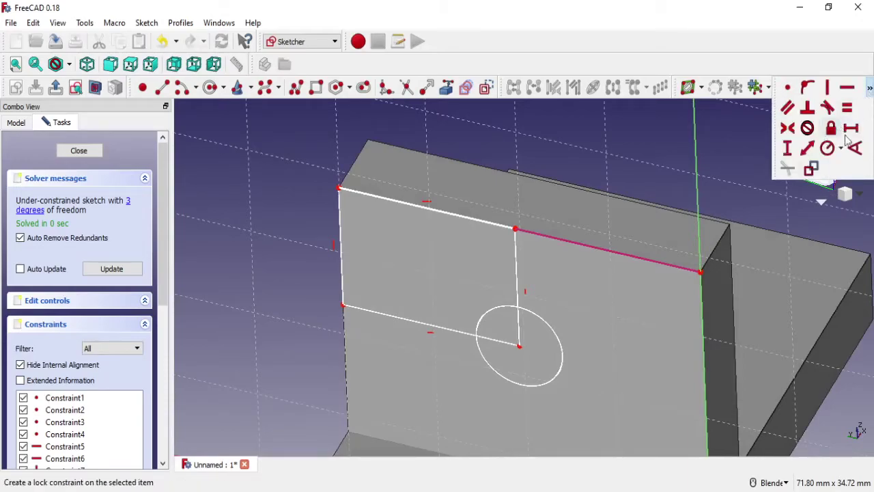
click(810, 127)
click(483, 229)
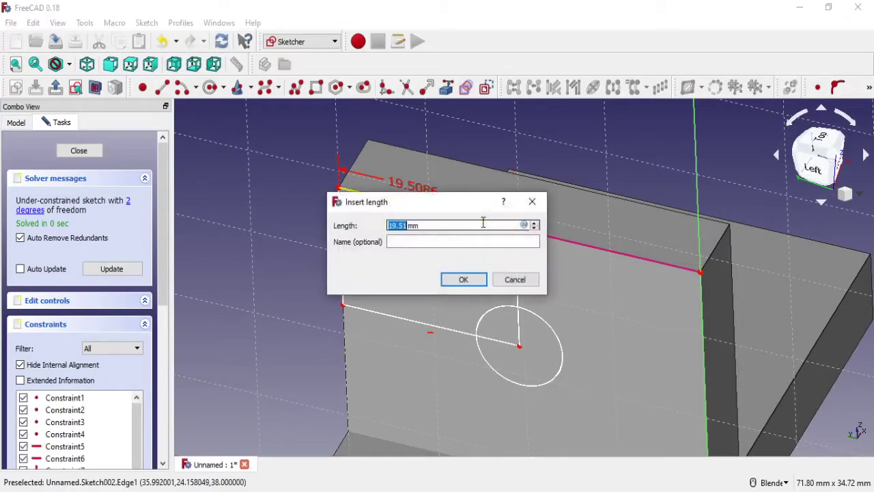
click(460, 281)
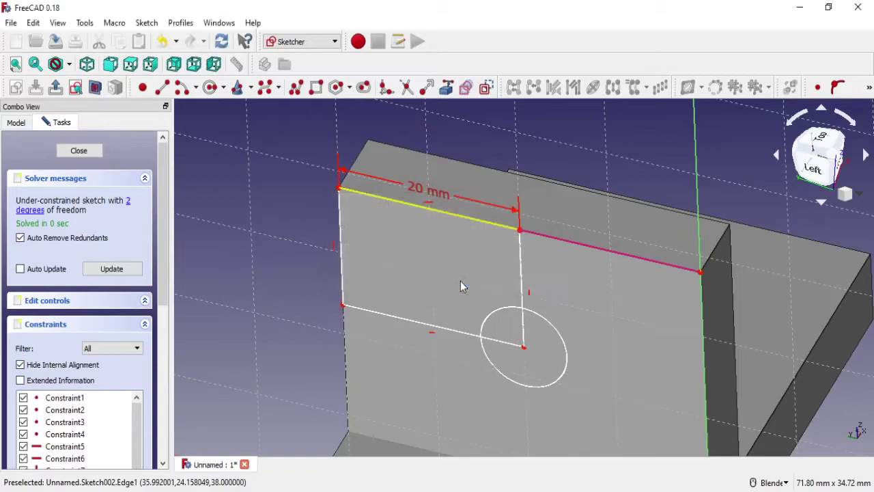
Set a 15 mm vertical distance on the left edge and close the sketch.
click(869, 89)
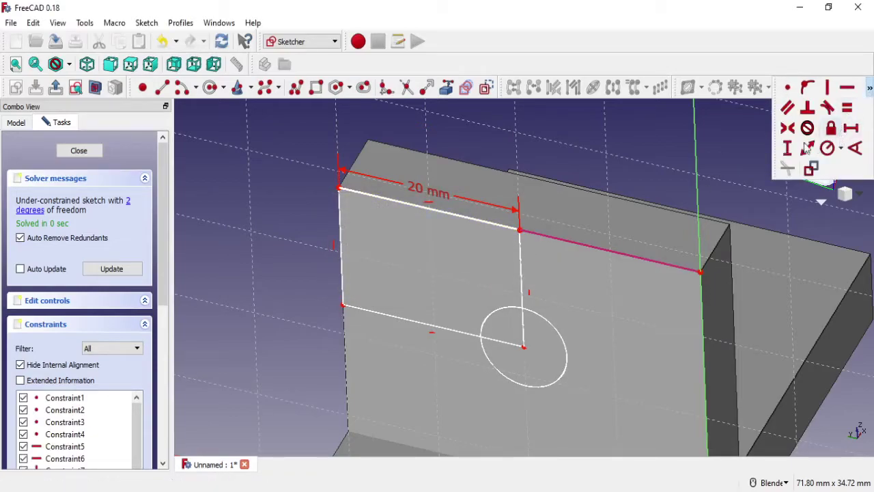
click(833, 127)
click(342, 226)
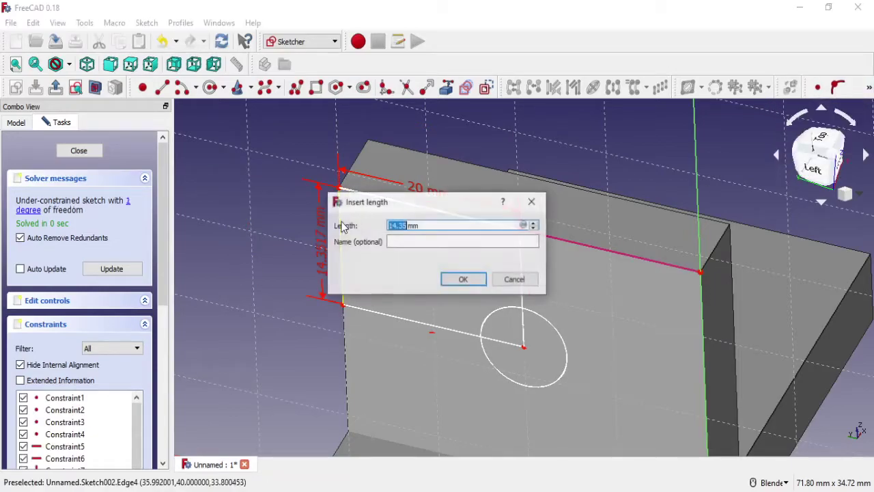
click(458, 280)
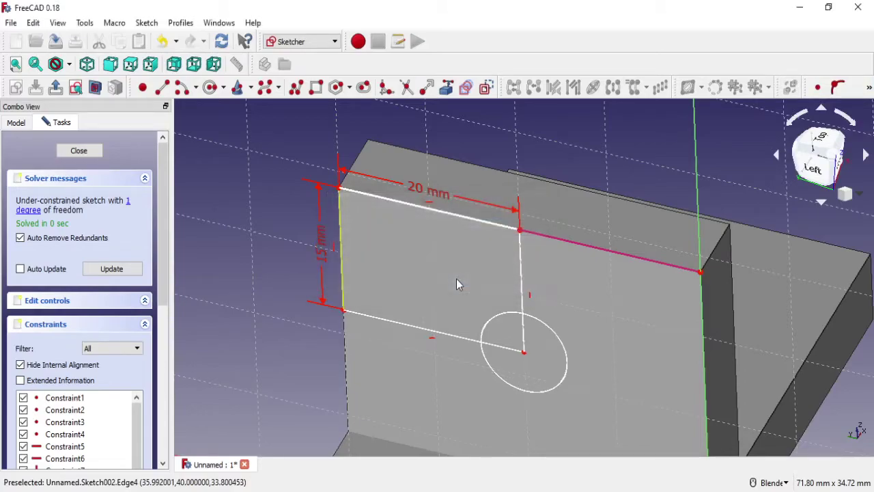
click(81, 151)
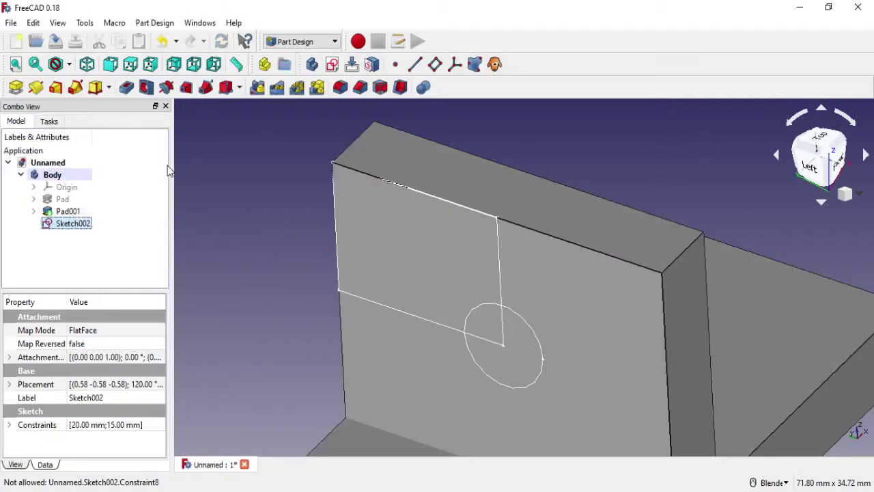
Create a Hole from the sketch with ISO metric coarse profile and size M10.
click(147, 87)
click(127, 216)
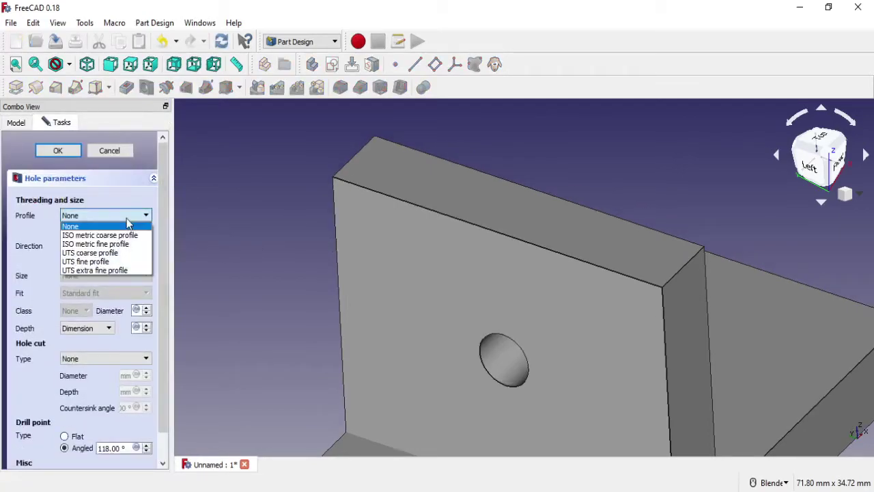
click(100, 234)
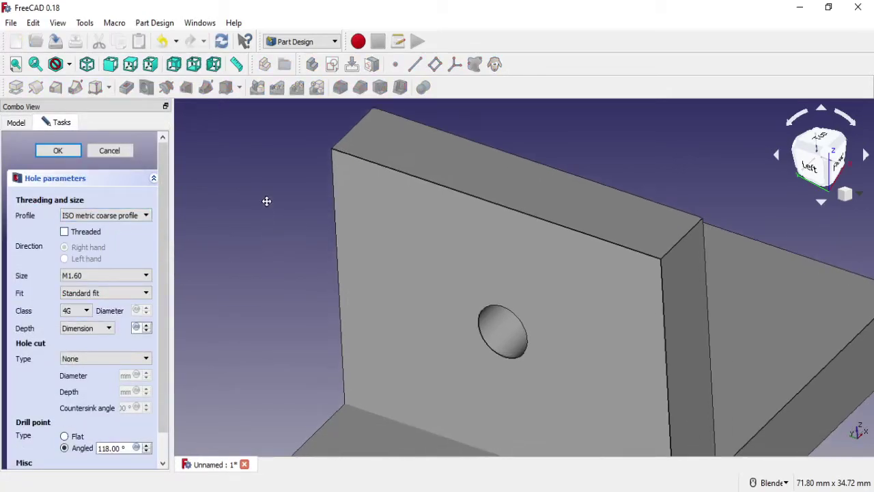
click(145, 275)
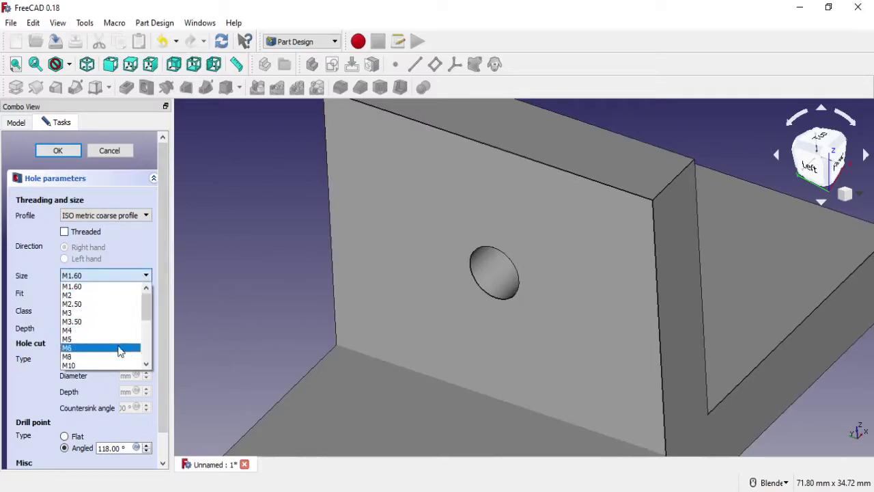
key(Escape)
click(113, 281)
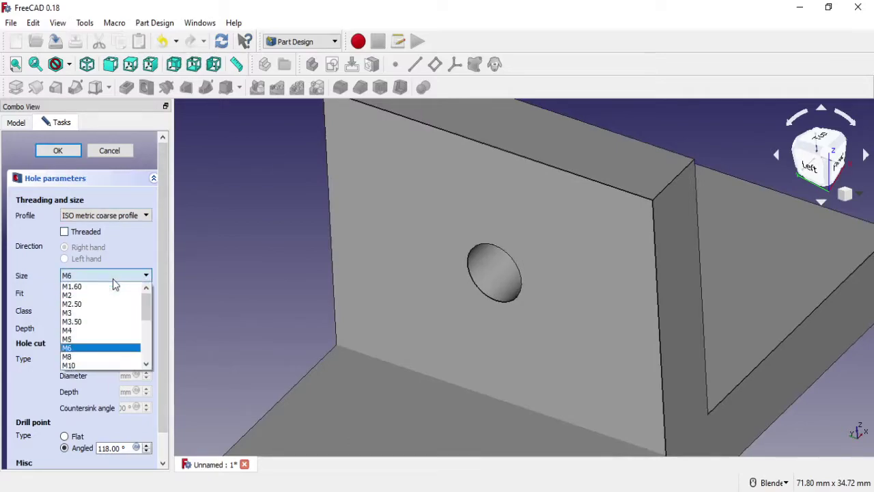
click(92, 365)
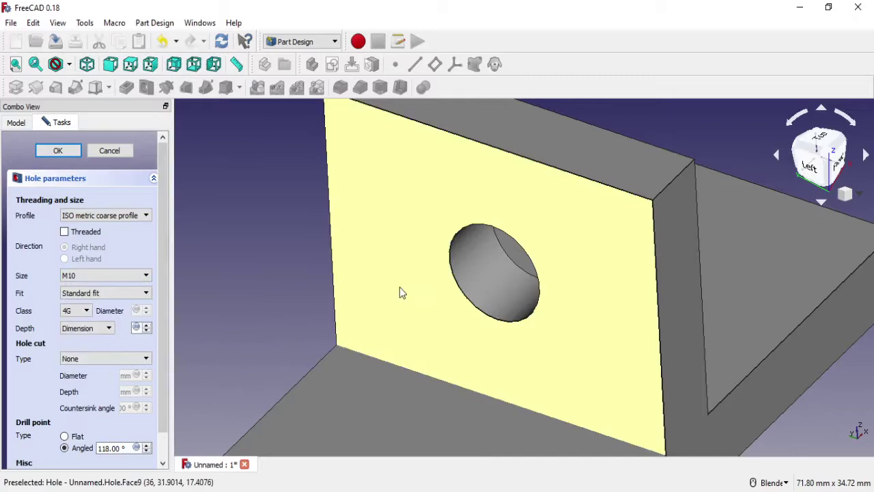
Keep hole cut type None and Standard fit, and accept the hole.
scroll(399, 286, down, 3)
scroll(165, 354, down, 2)
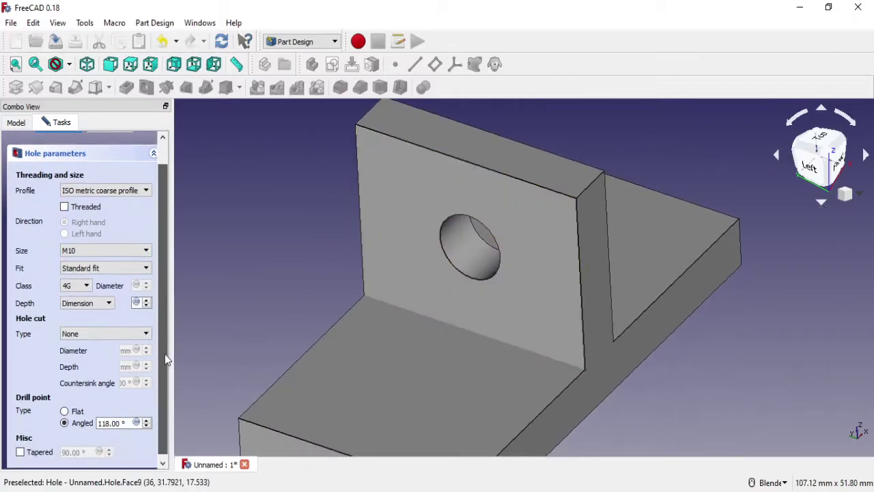
click(99, 330)
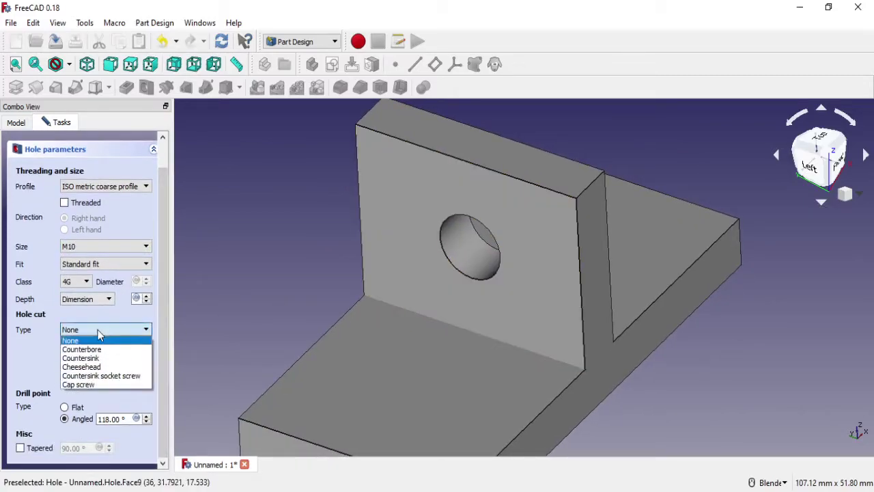
click(98, 332)
scroll(166, 267, up, 2)
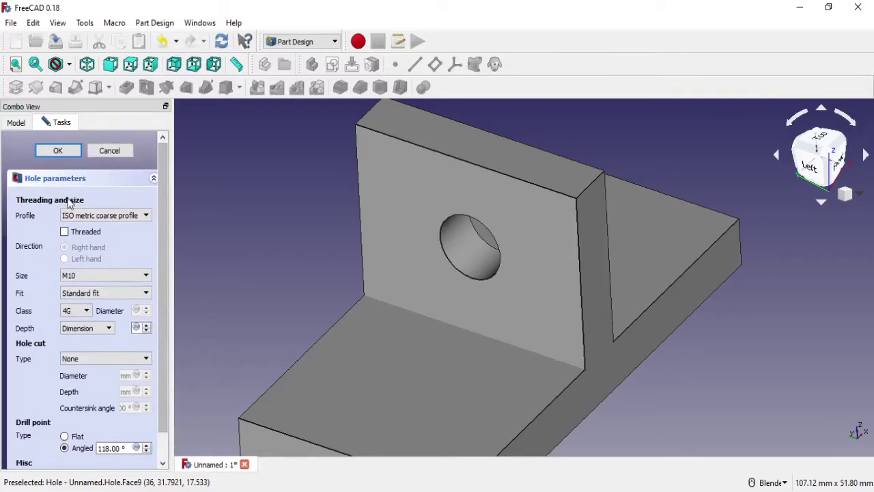
click(93, 295)
click(93, 303)
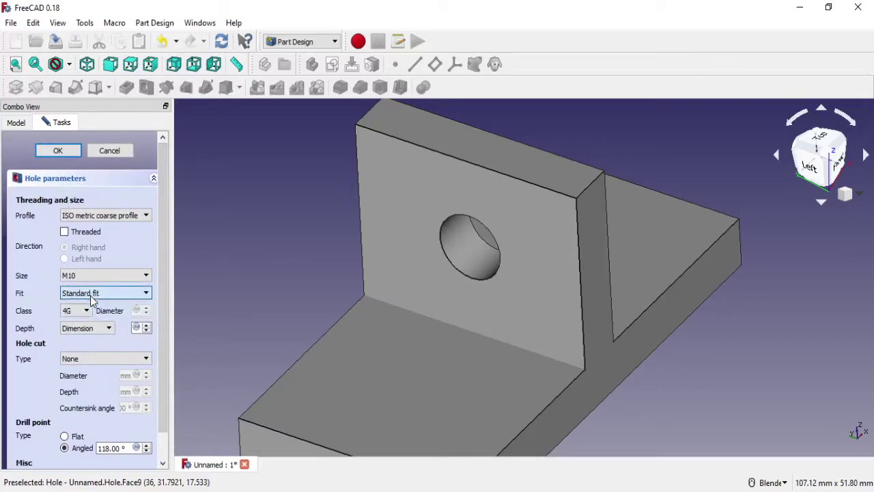
click(55, 153)
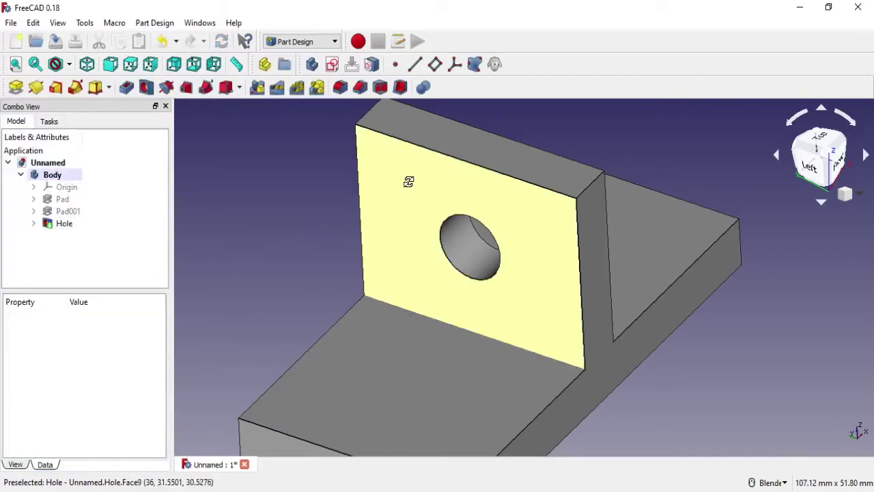
Reopen Sketch002 under the Hole and change its 15 mm vertical dimension to 12 mm.
middle_drag(406, 182, 328, 205)
click(33, 223)
right_click(78, 243)
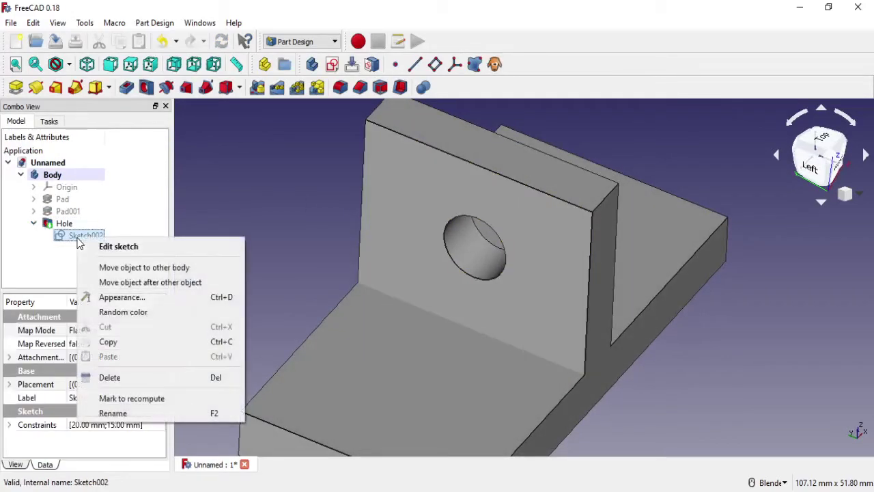
click(102, 244)
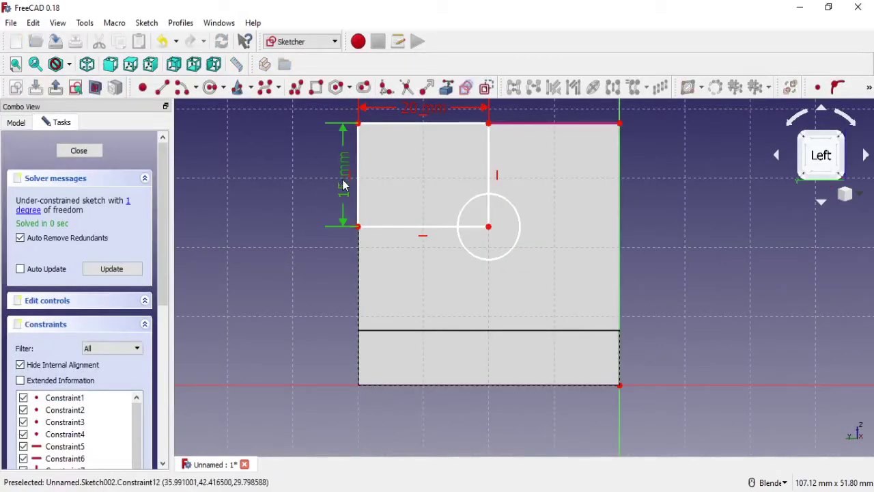
double_click(351, 196)
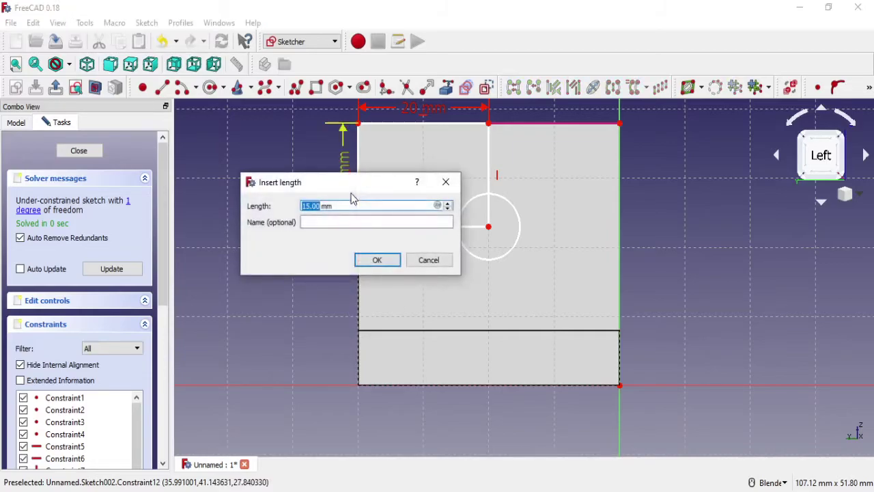
text(2)
click(376, 260)
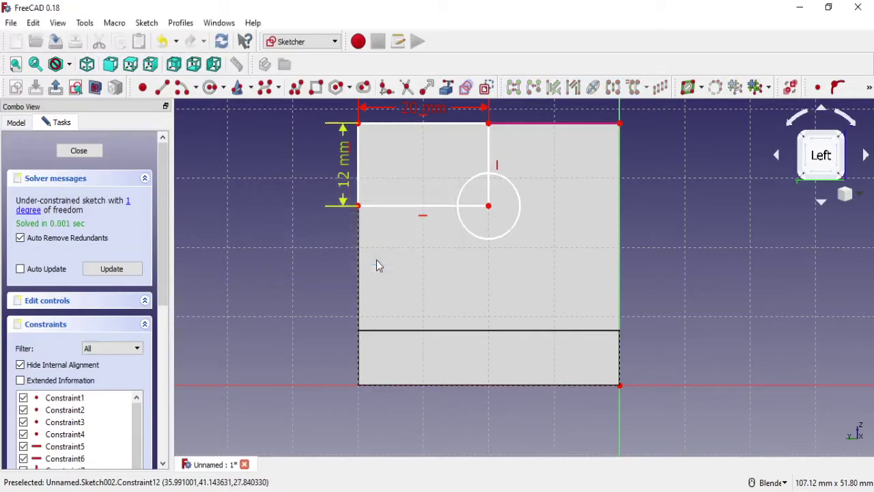
click(78, 153)
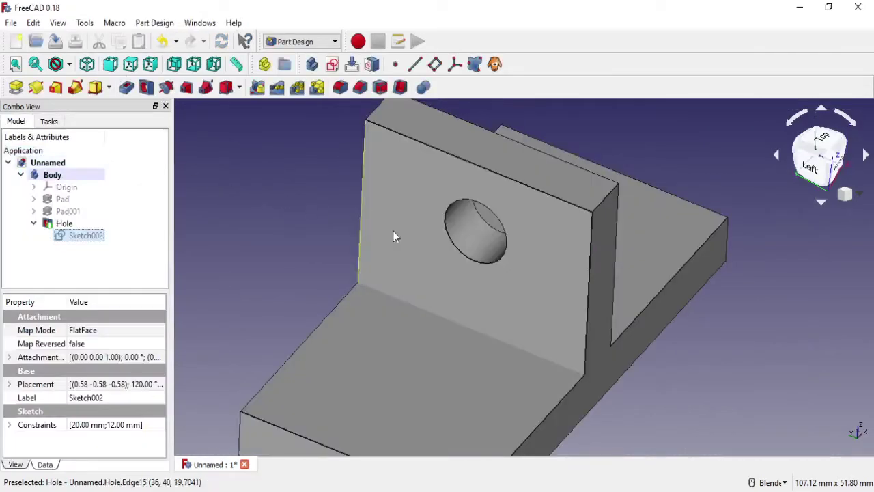
Change the hole sketch's vertical dimension from 12 mm to 10 mm.
right_click(89, 237)
click(129, 245)
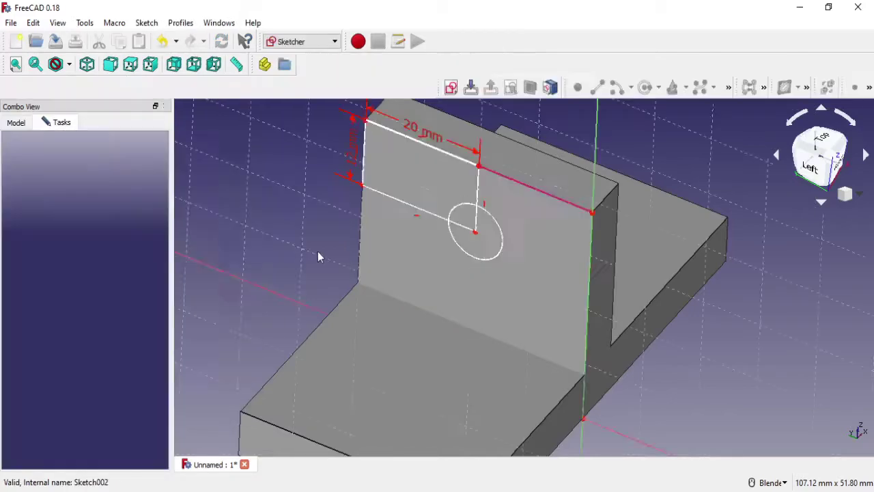
double_click(343, 179)
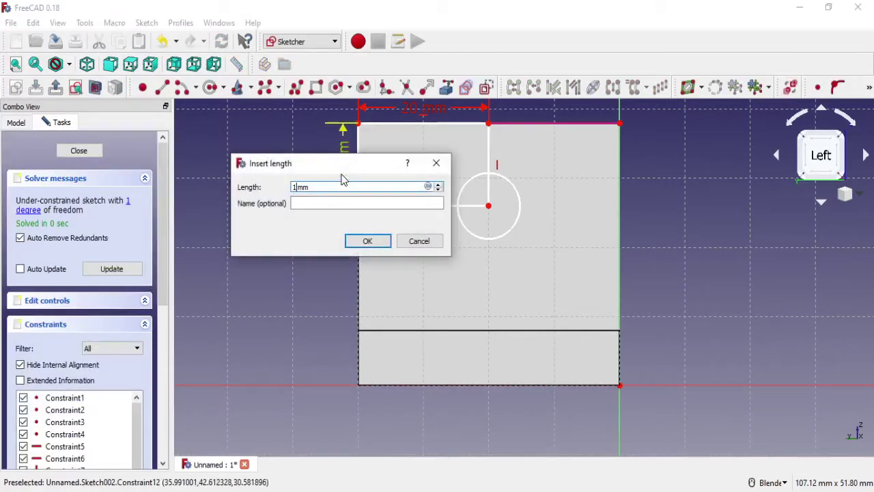
text(0)
click(367, 241)
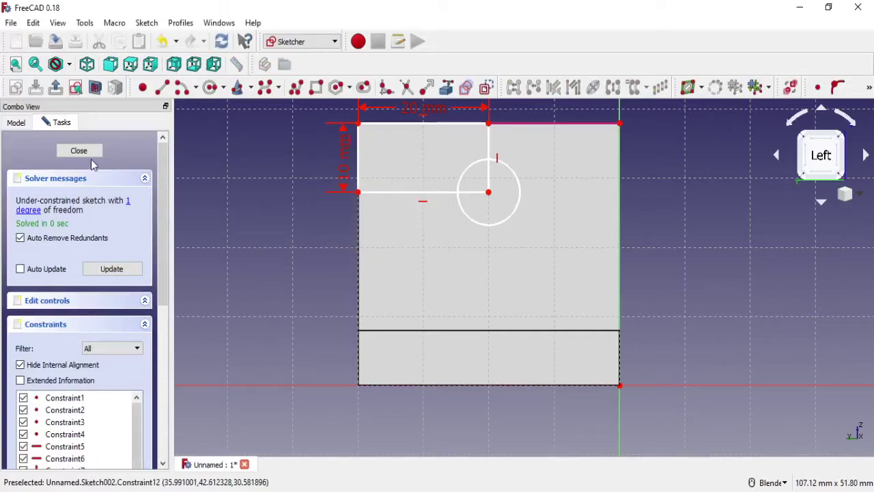
Close the sketch and select a top corner edge of the upright plate.
click(94, 153)
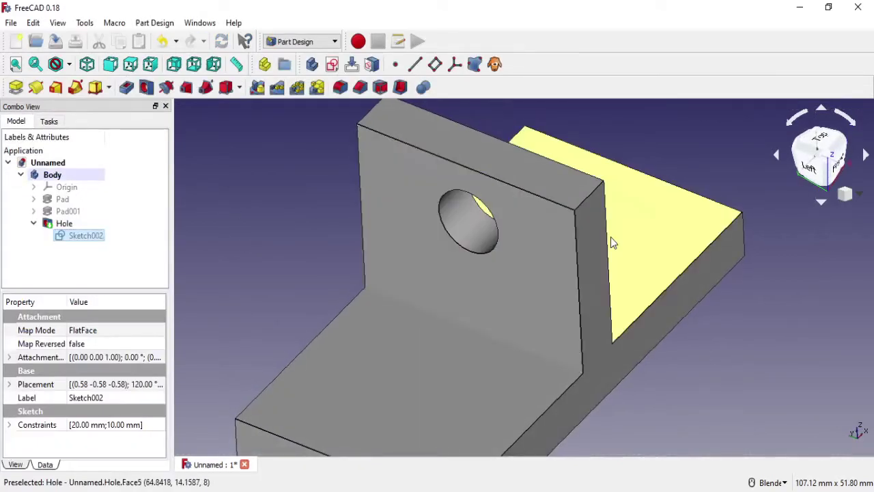
shift+middle_drag(610, 237, 586, 253)
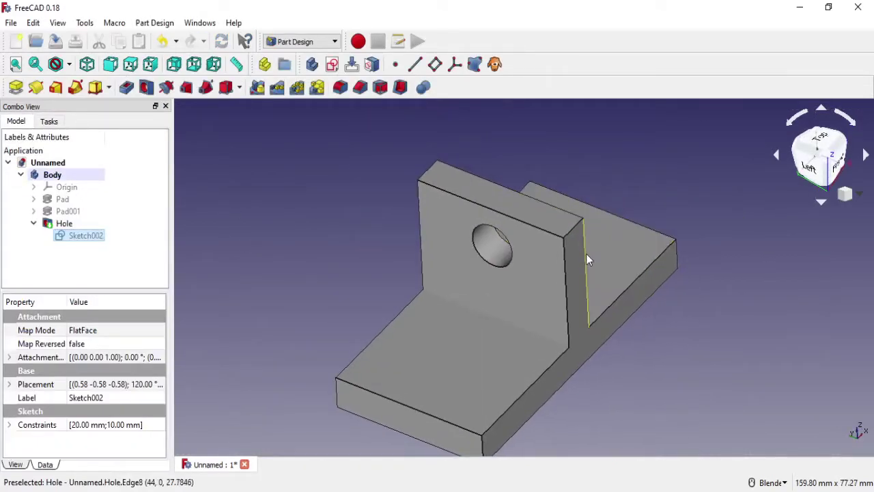
click(432, 172)
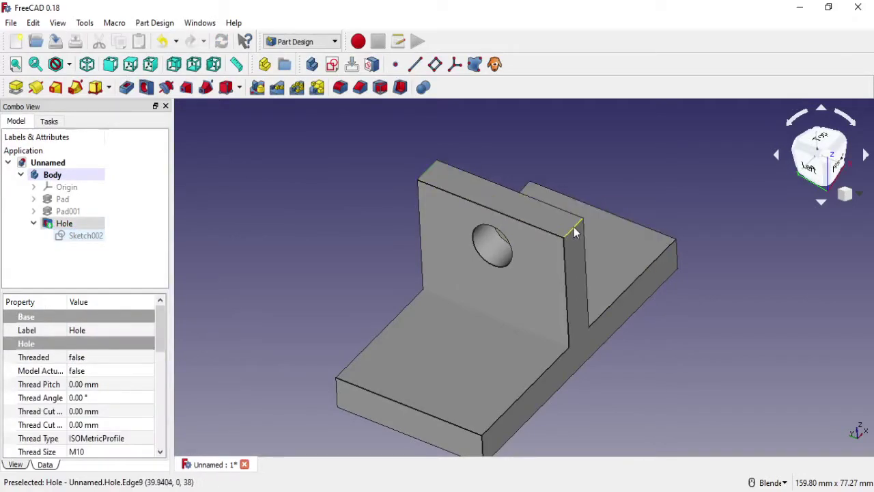
Fillet the two selected top corner edges with a 15 mm radius.
click(340, 87)
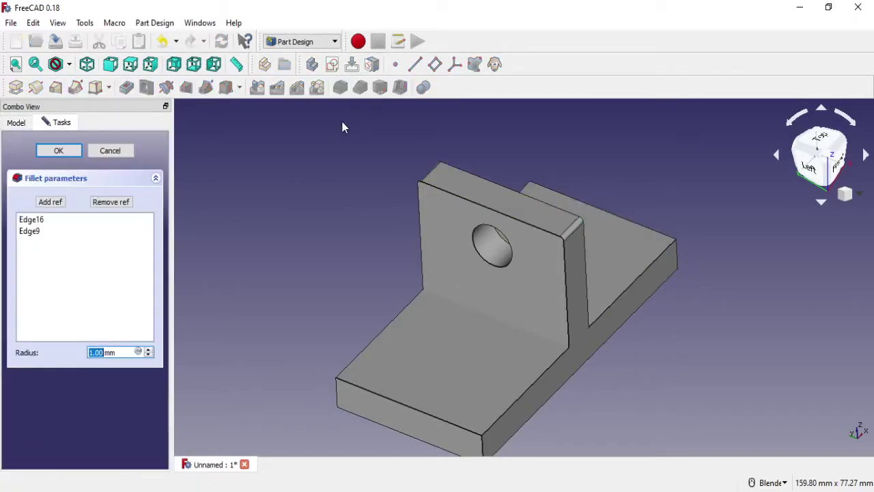
text(10)
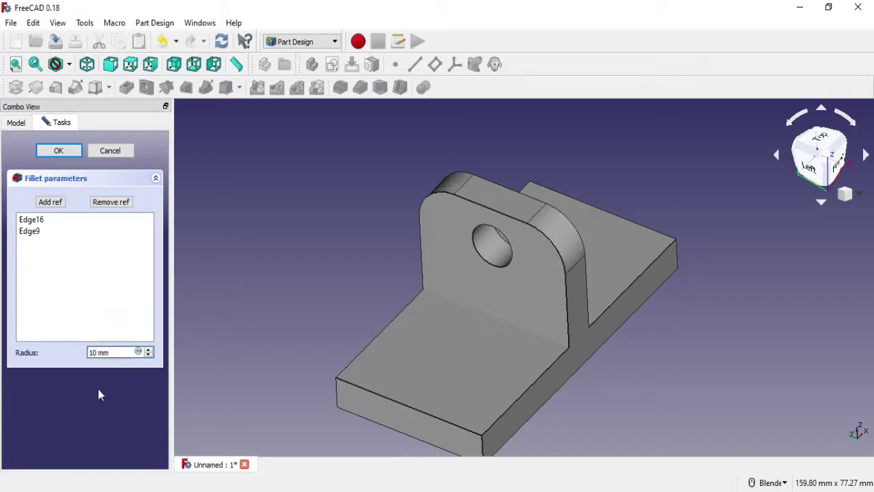
text(15)
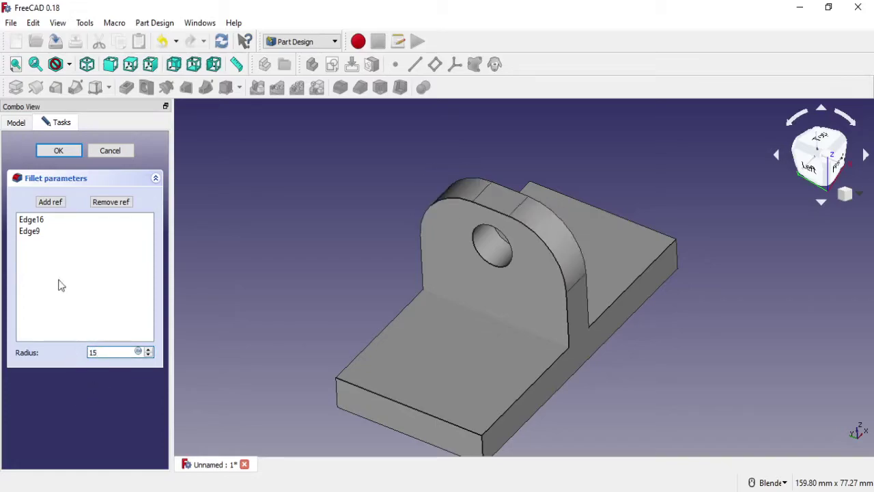
click(59, 151)
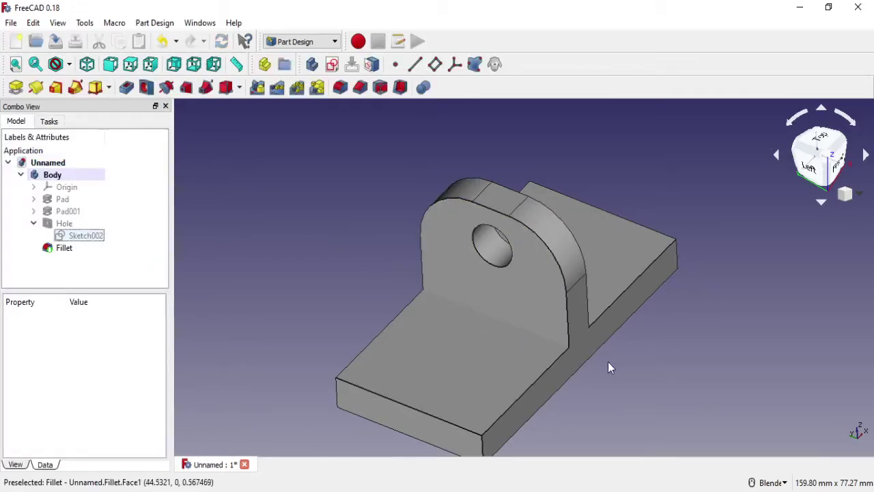
Select the top face of the base's left section and create a new sketch on it.
middle_drag(607, 361, 600, 366)
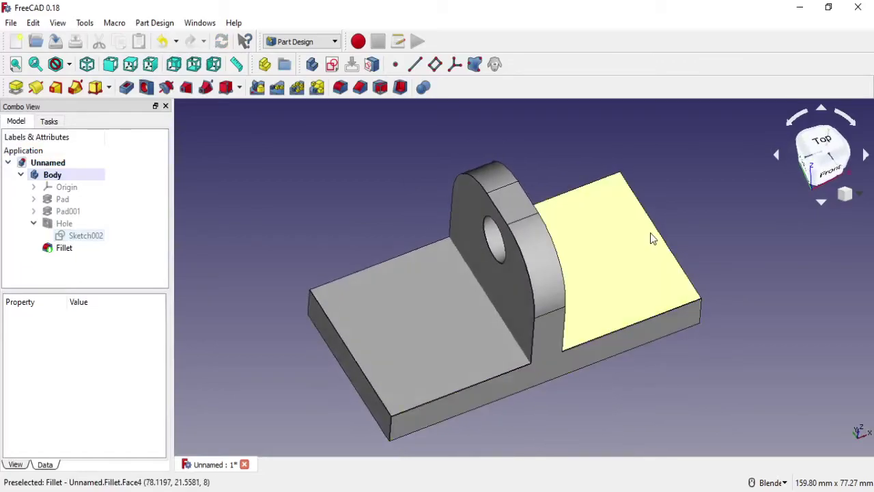
click(468, 341)
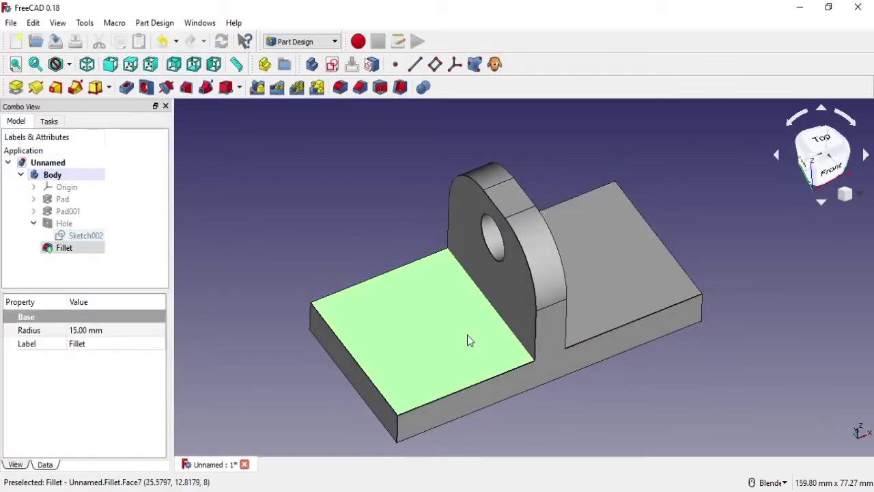
click(332, 64)
Link the base face's back edge into the new sketch as external geometry.
mouse_move(670, 299)
middle_down()
mouse_move(689, 240)
mouse_move(583, 176)
middle_up()
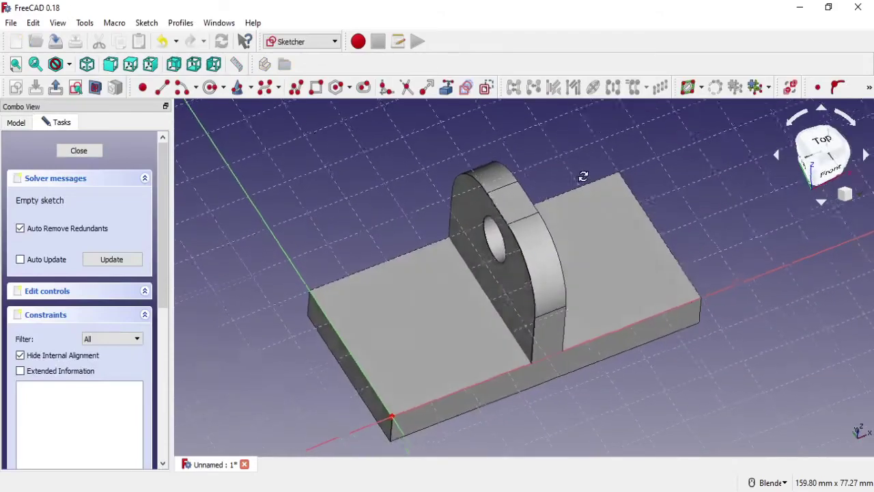
middle_drag(469, 139, 453, 106)
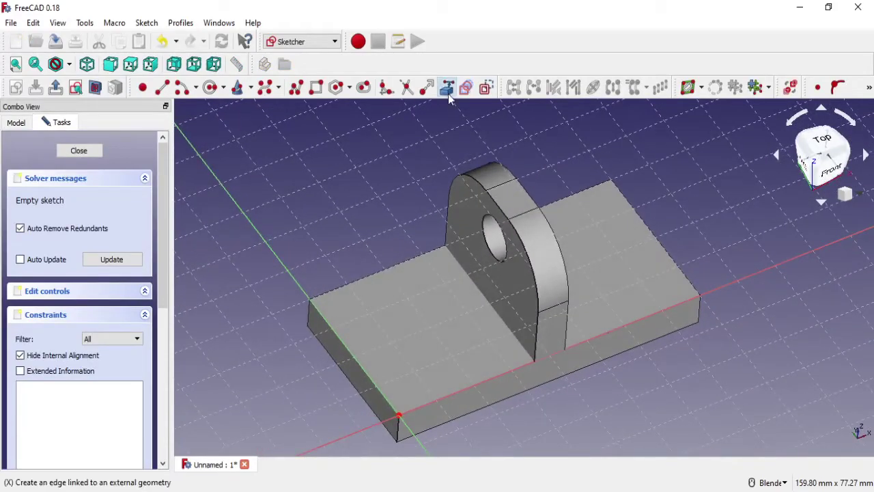
click(336, 287)
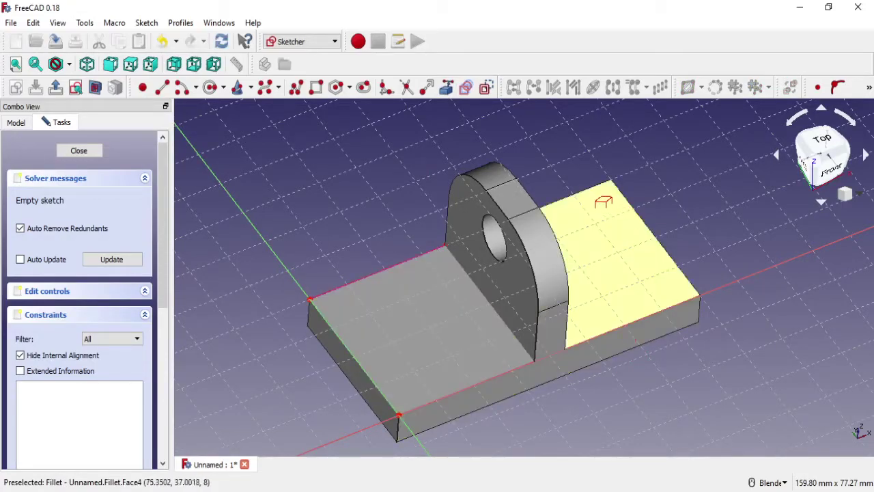
middle_drag(594, 185, 616, 247)
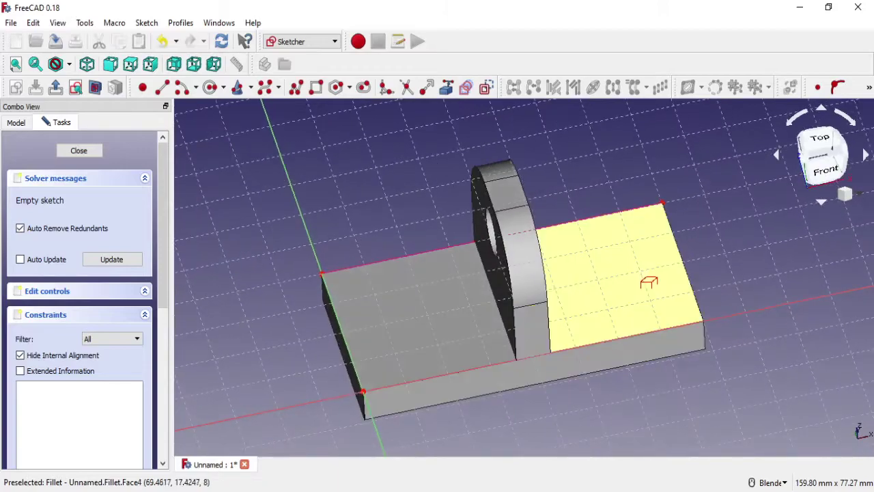
scroll(451, 319, up, 2)
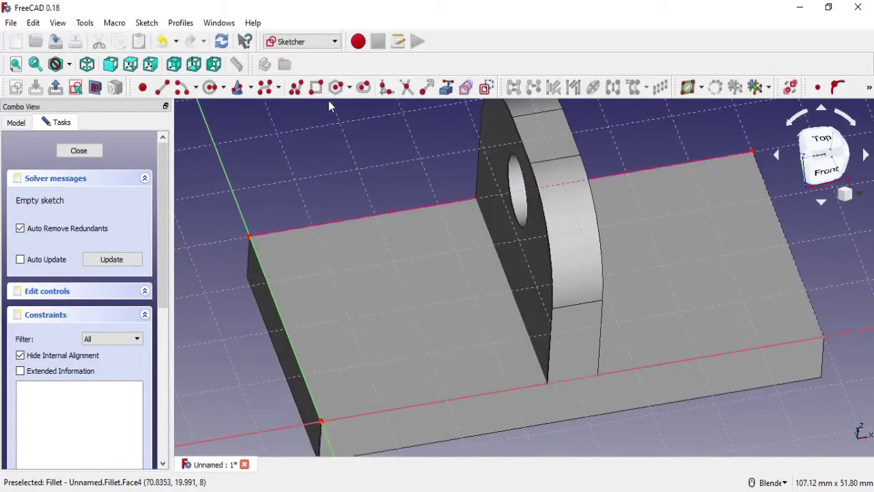
click(315, 87)
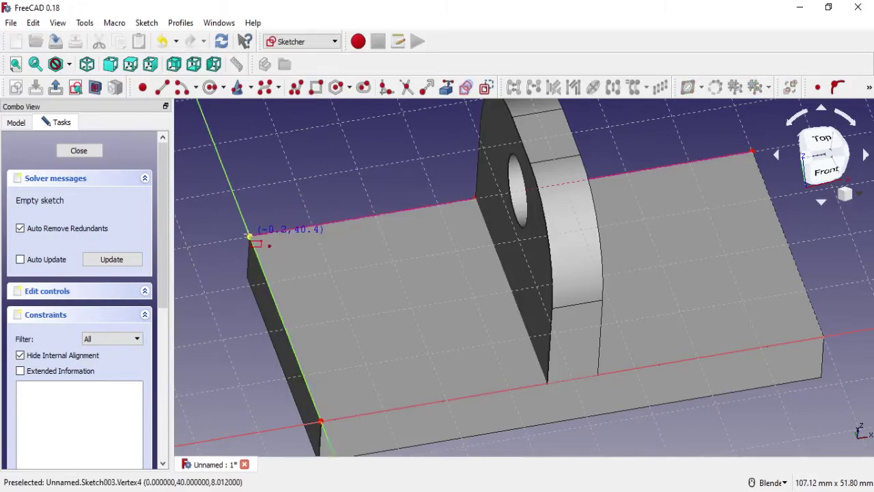
Draw two rectangles at opposite ends of the base's top face.
click(250, 237)
click(369, 289)
scroll(728, 199, down, 1)
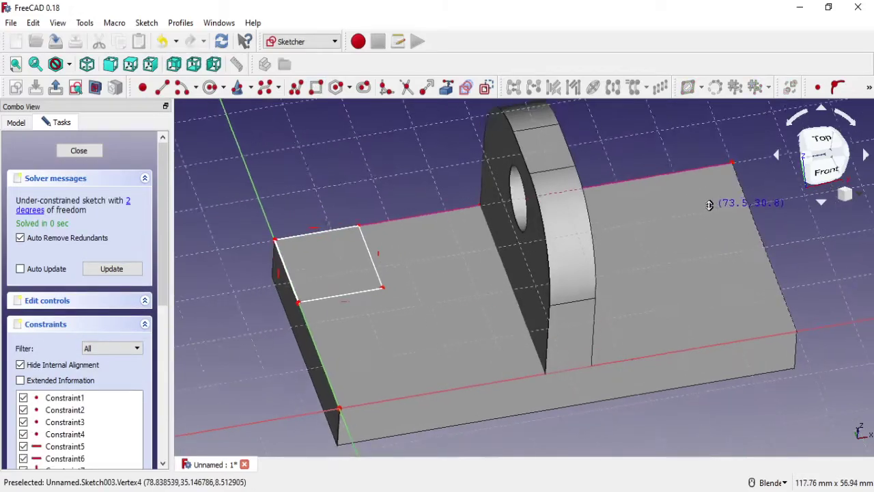
click(732, 166)
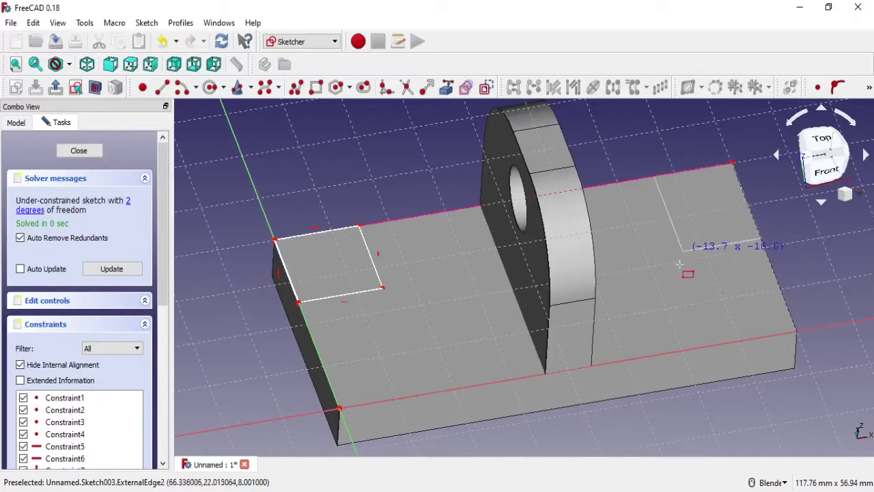
click(768, 256)
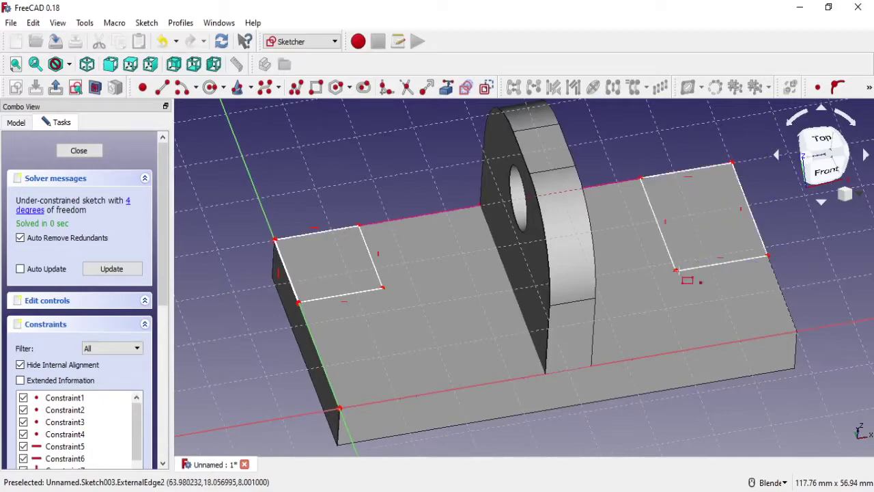
Make the rectangles' bottom edges and facing sides equal, then drag a corner to enlarge both.
click(744, 257)
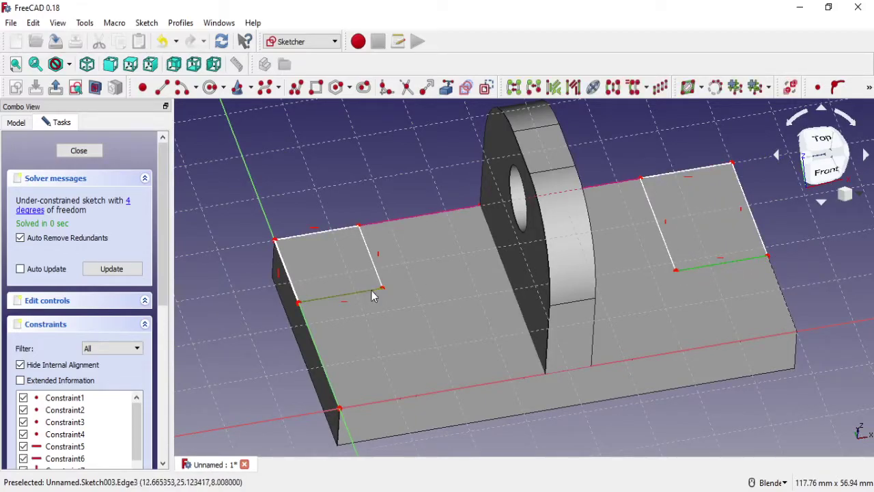
click(869, 90)
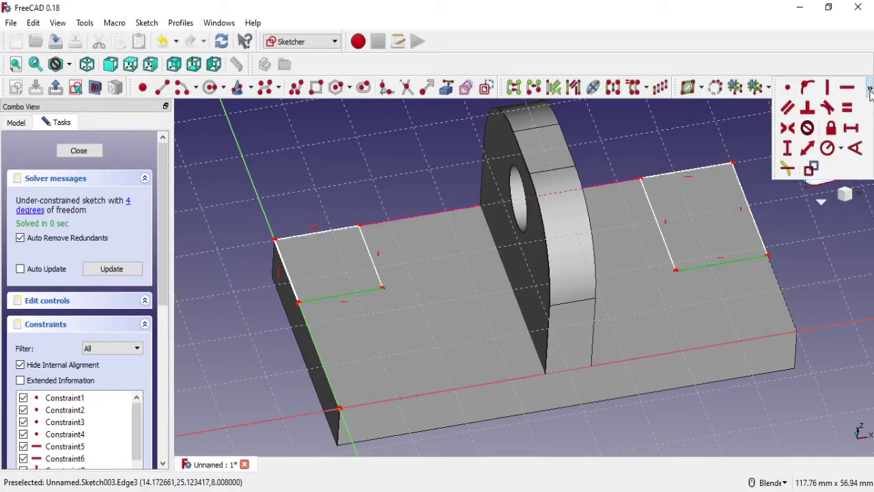
click(811, 127)
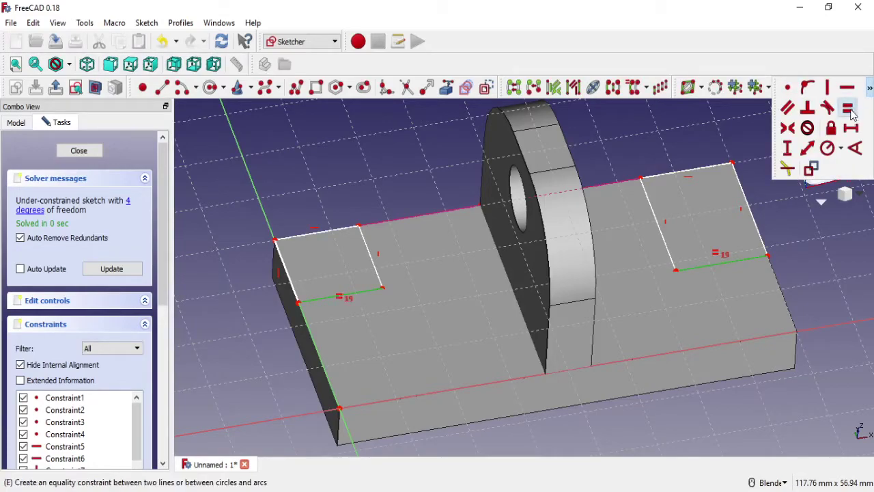
click(650, 205)
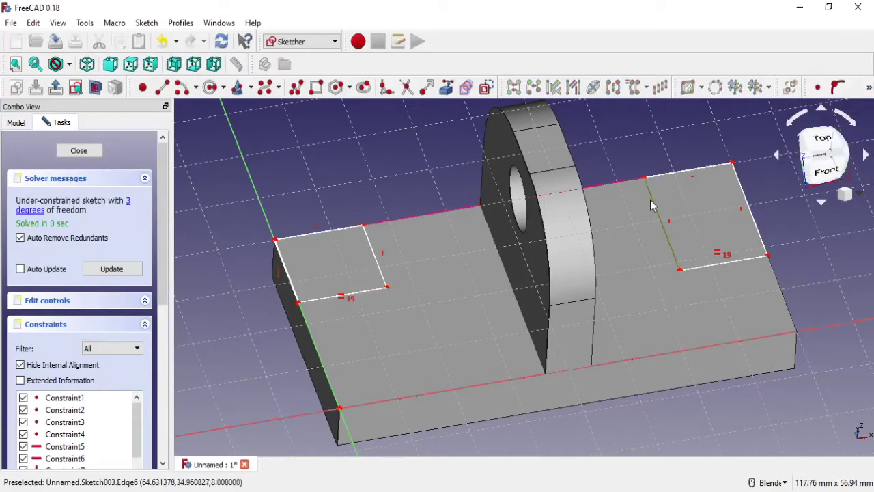
click(374, 255)
click(869, 88)
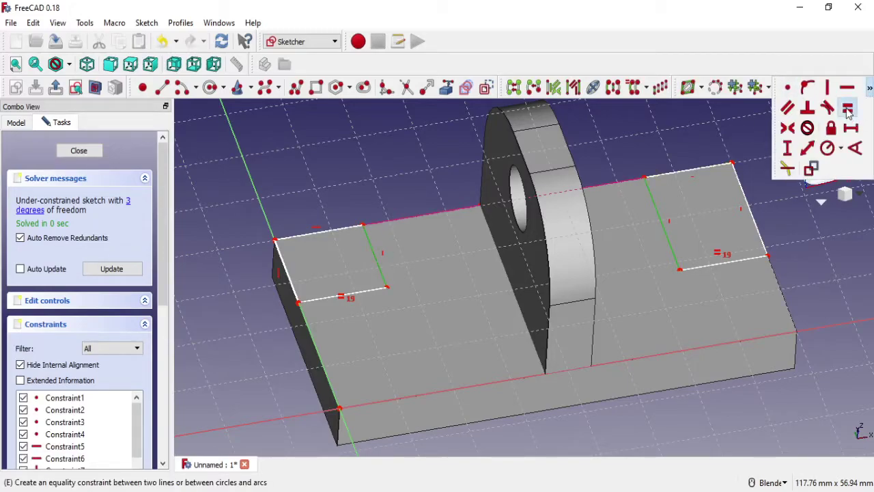
click(847, 107)
mouse_move(394, 303)
mouse_down()
mouse_move(459, 334)
mouse_move(440, 319)
mouse_up()
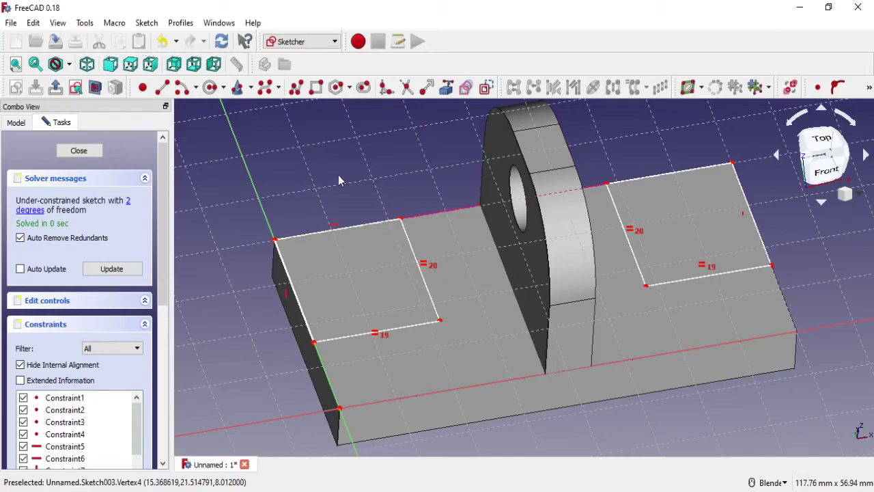
click(869, 88)
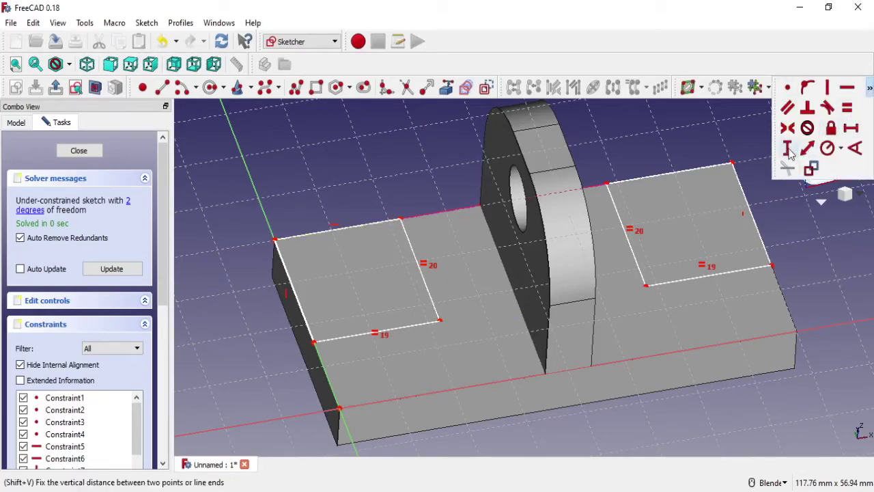
Constrain the right rectangle's side edge to 20 mm and its top edge to 15 mm.
click(789, 151)
click(744, 193)
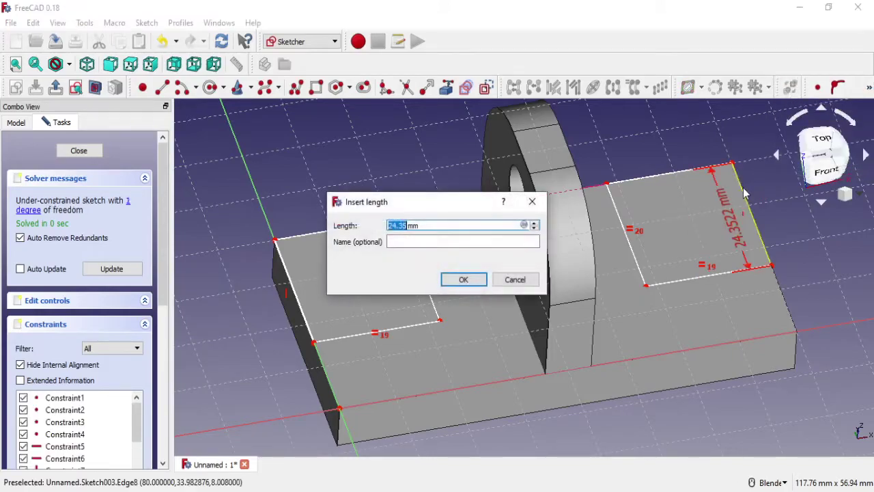
click(467, 278)
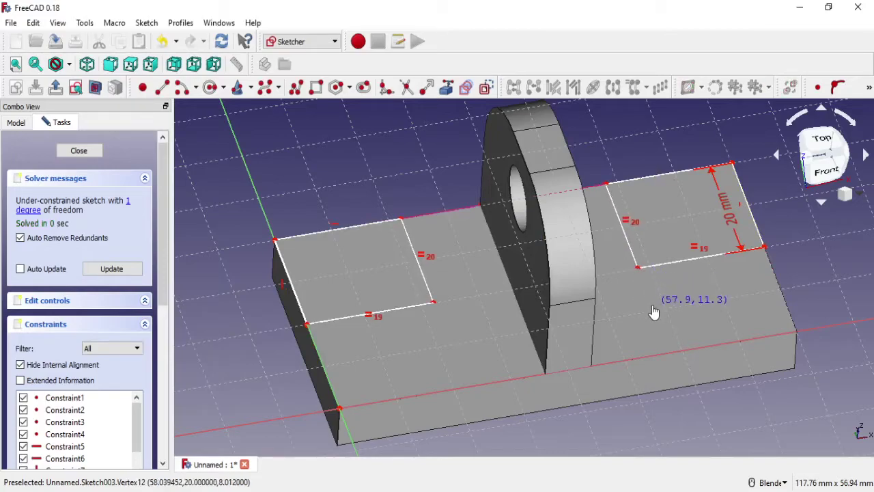
drag(654, 299, 686, 289)
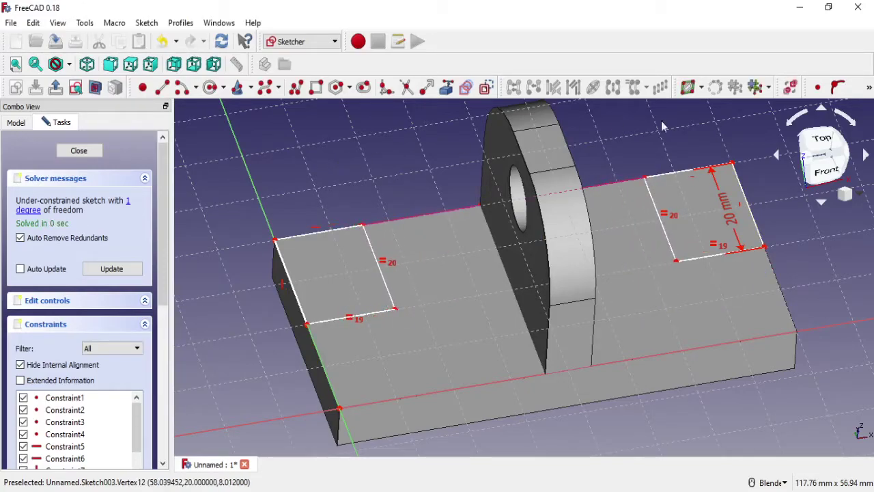
click(868, 90)
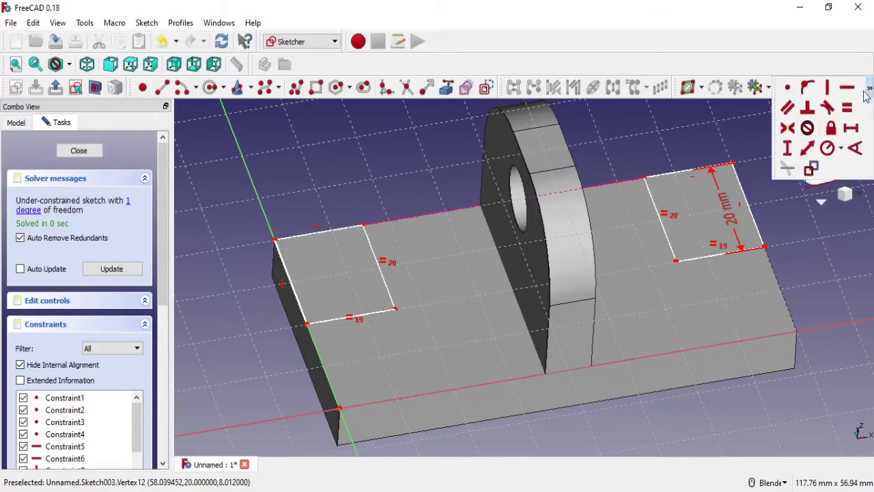
click(851, 128)
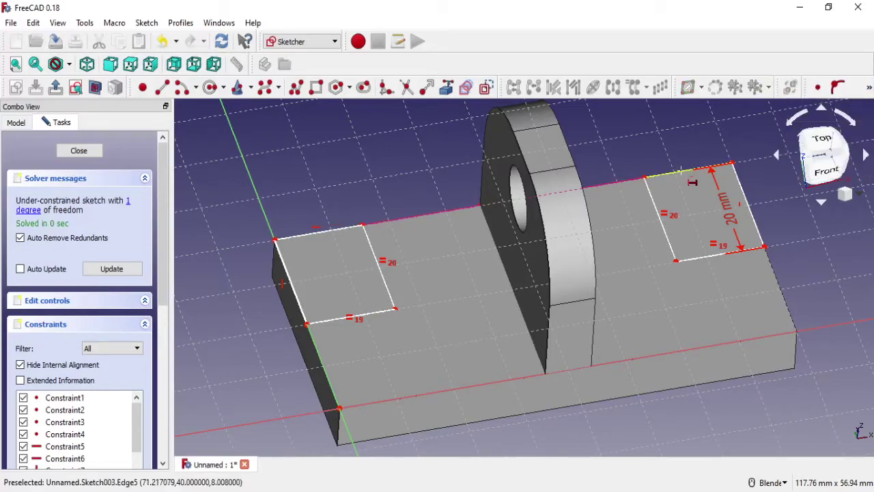
click(682, 176)
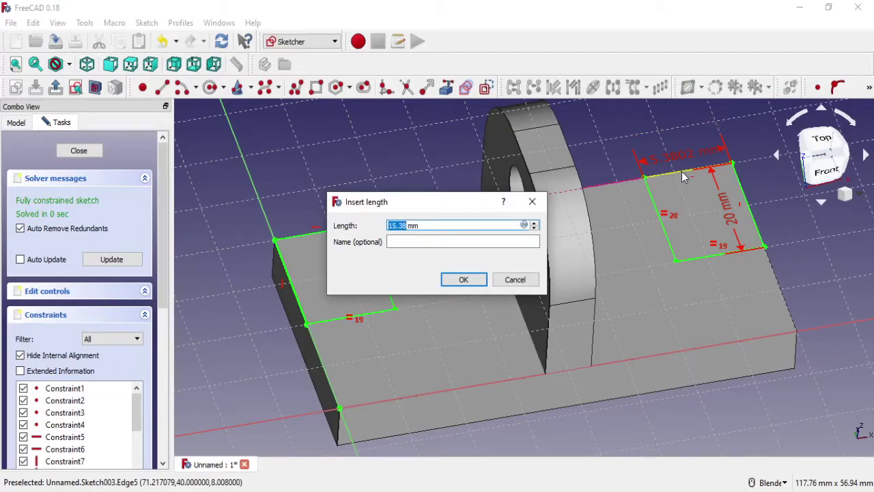
click(464, 280)
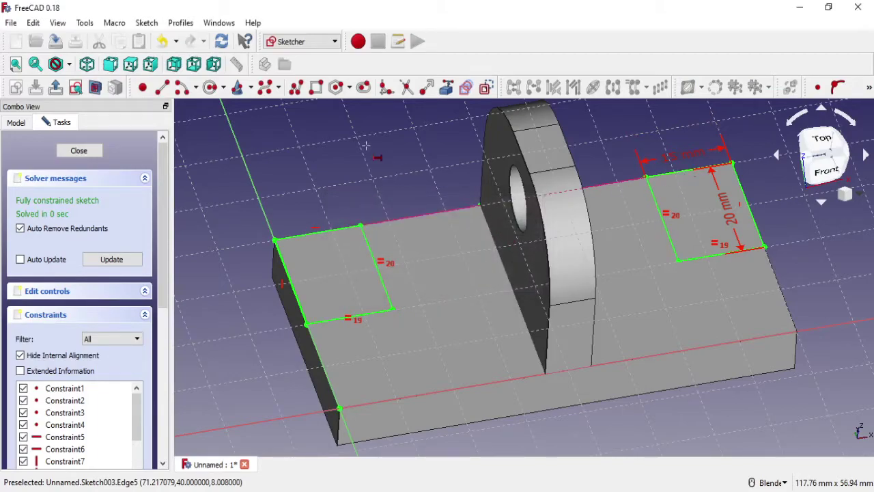
Draw a circle centred on each rectangle's corner and close the sketch.
click(211, 87)
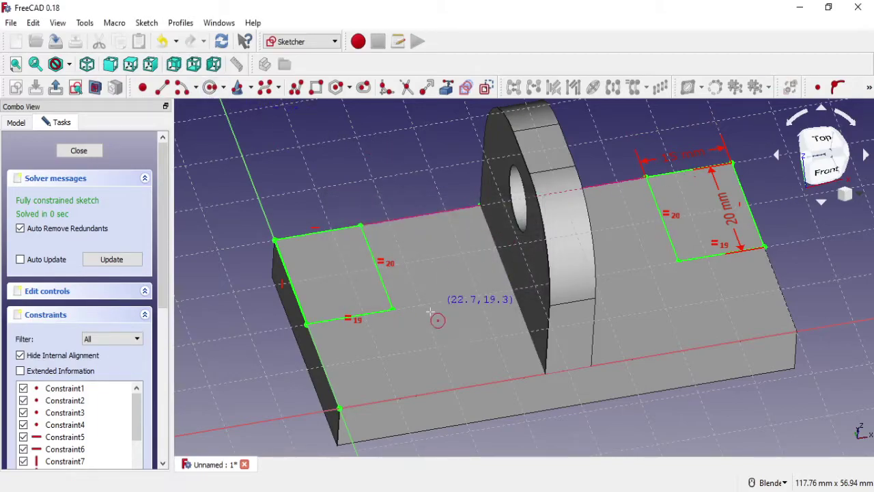
click(392, 309)
click(418, 311)
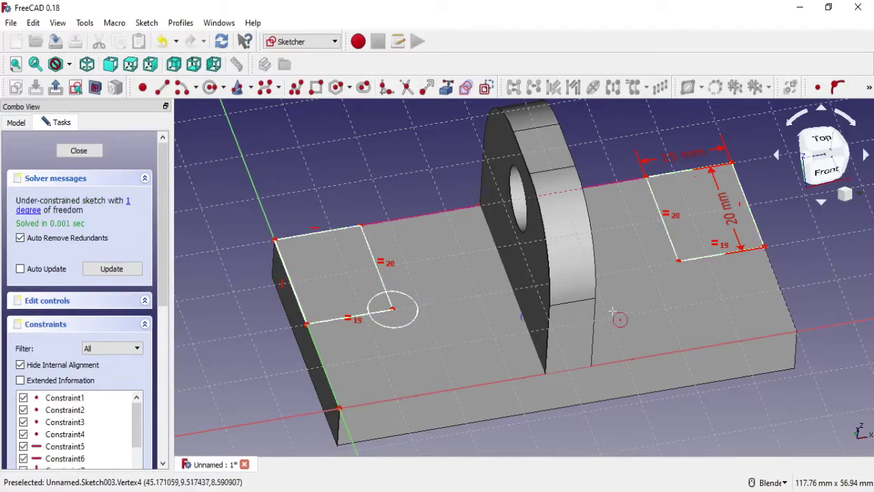
click(678, 260)
click(675, 281)
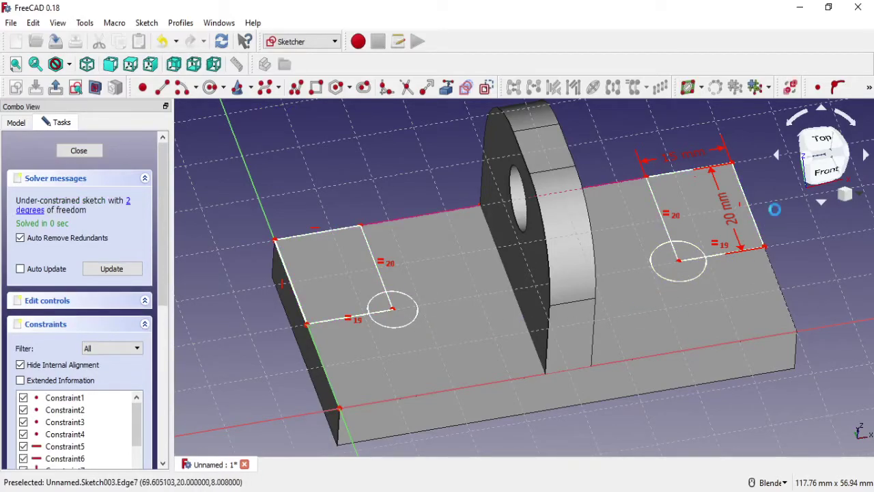
key(Escape)
key(Escape)
scroll(484, 359, up, 3)
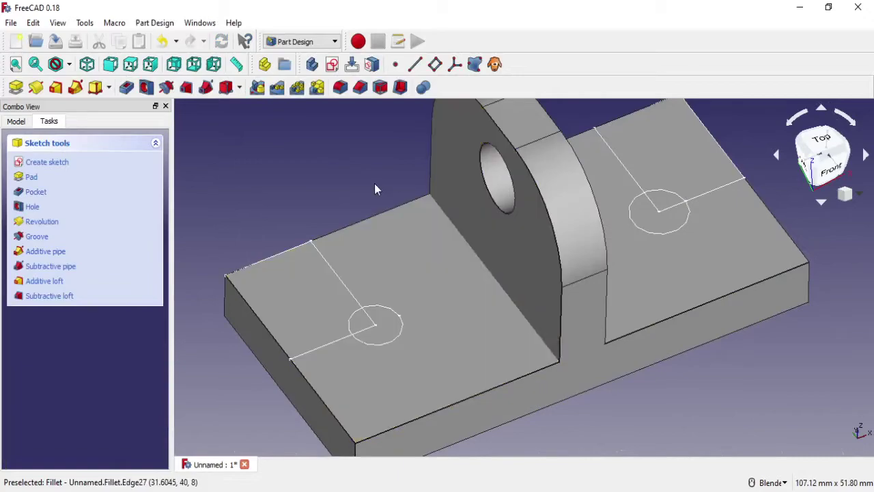
Make Hole features from the two circles: ISO metric coarse, M6, class 6H, counterbored.
click(145, 86)
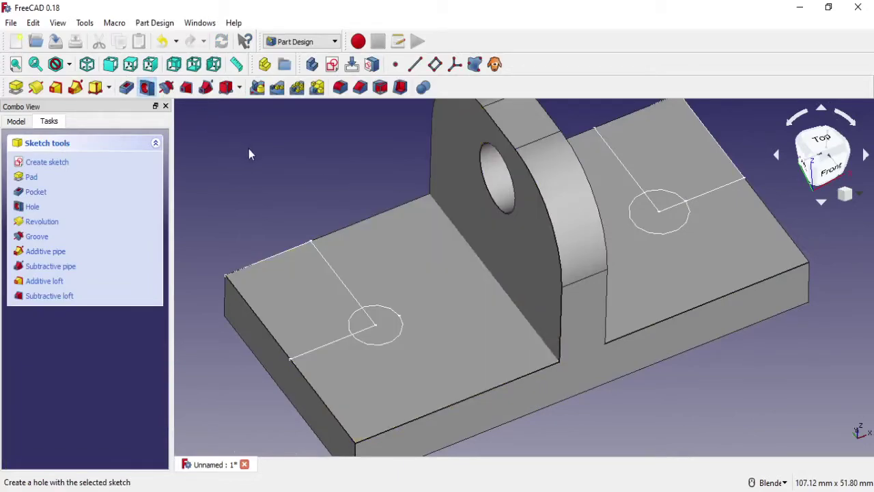
click(113, 216)
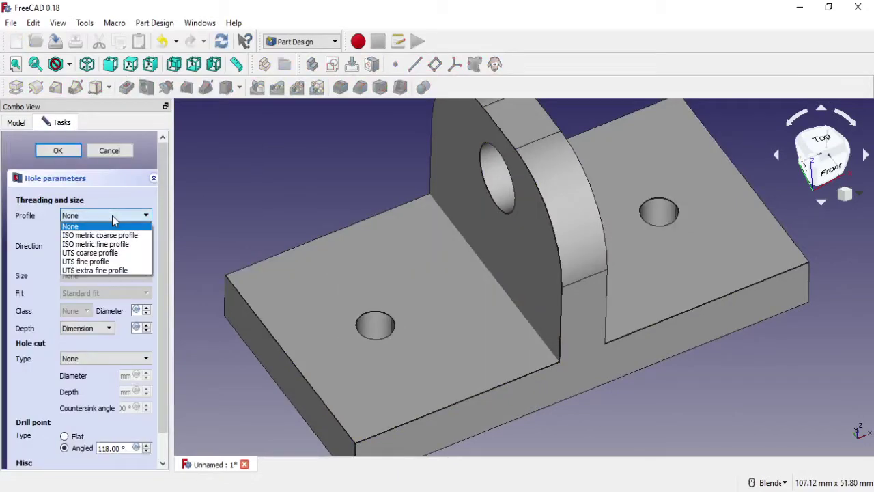
click(113, 234)
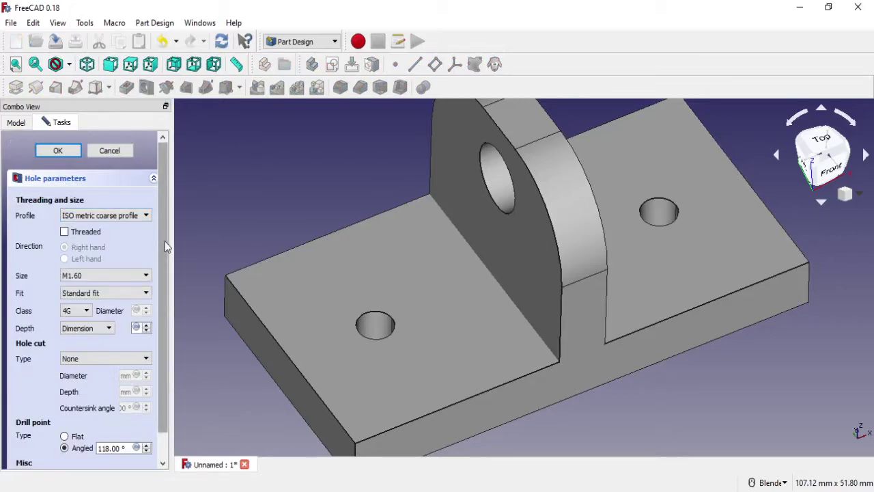
scroll(164, 241, down, 1)
click(128, 253)
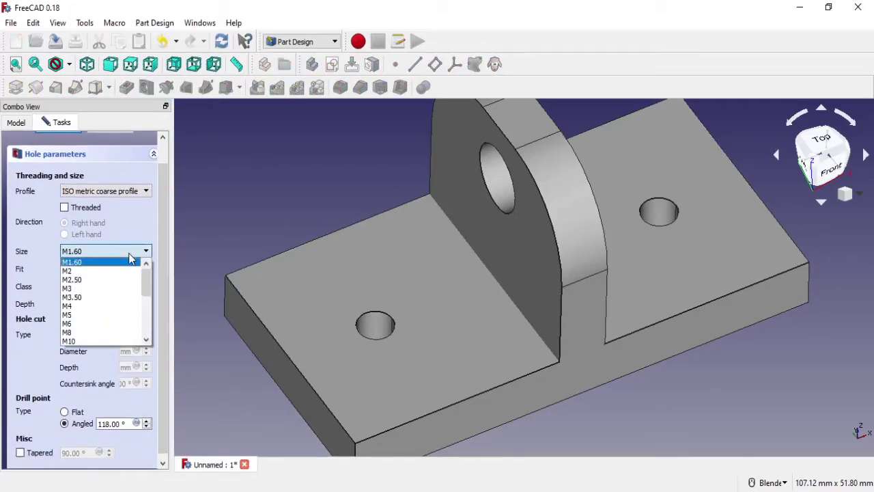
click(115, 327)
click(75, 286)
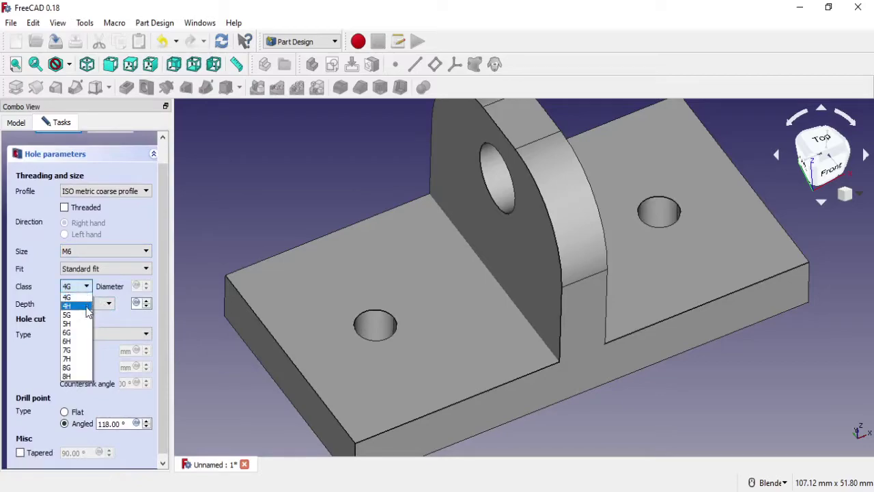
click(81, 332)
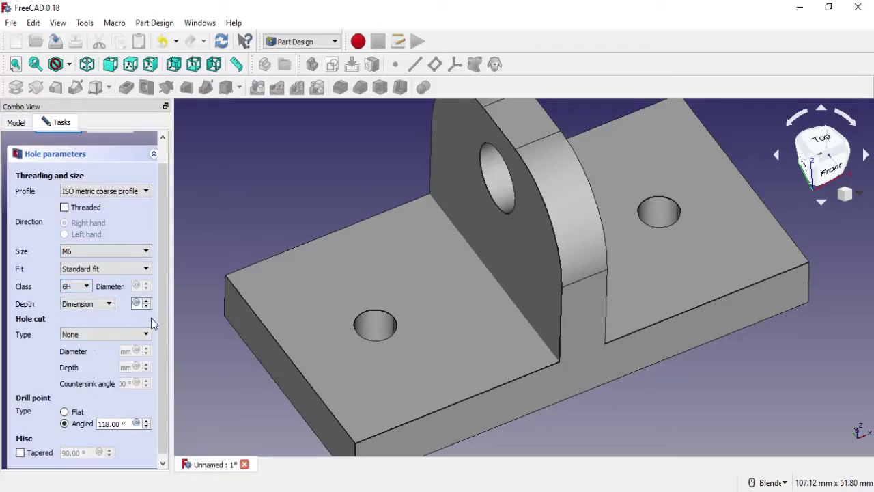
scroll(159, 335, down, 1)
click(130, 329)
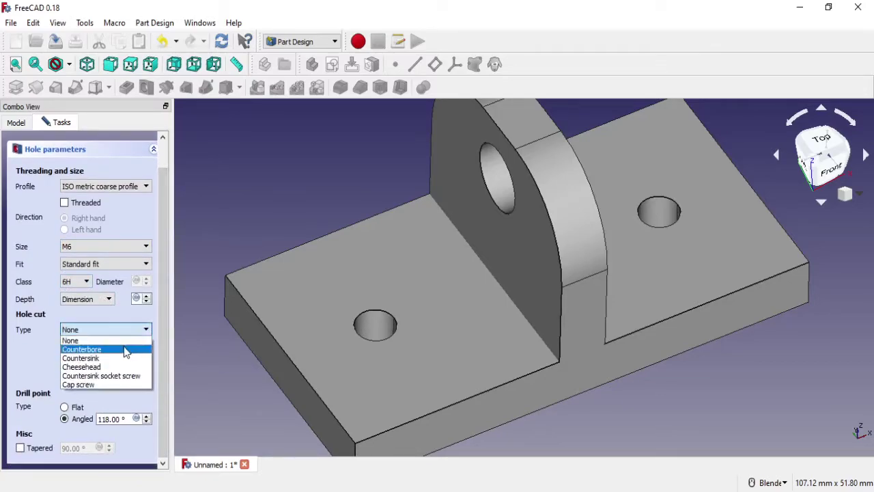
click(125, 349)
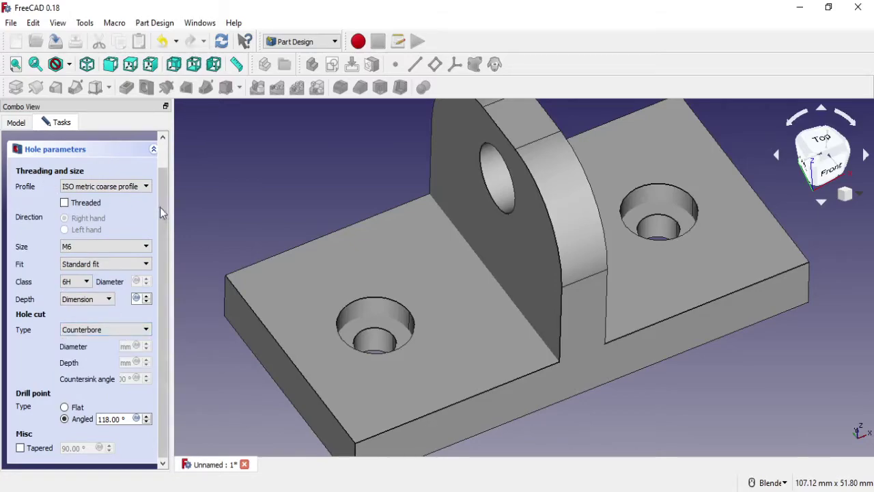
scroll(160, 207, up, 3)
click(59, 147)
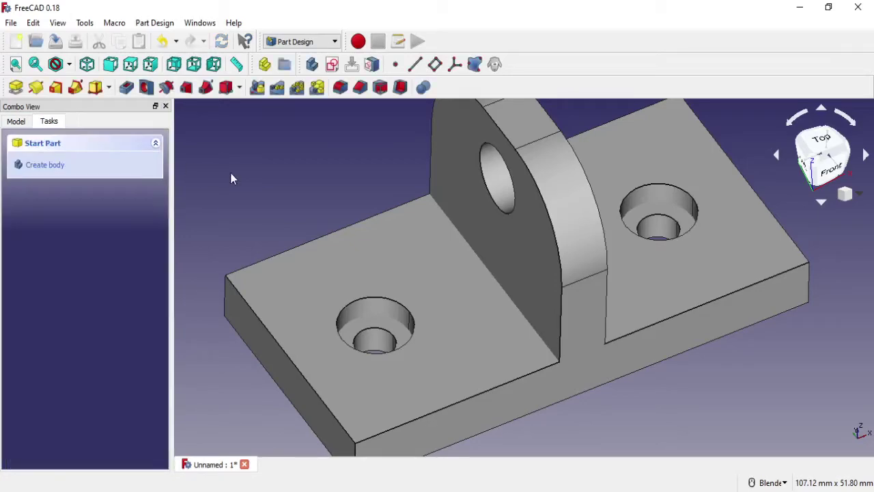
Bevel the base plate's four outer vertical corner edges with a 2 mm chamfer.
shift+middle_drag(453, 250, 382, 209)
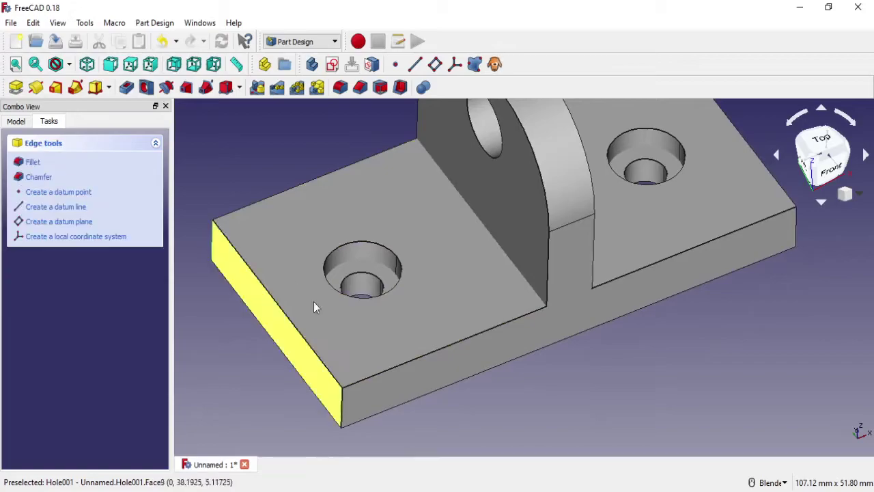
mouse_move(351, 410)
middle_down()
mouse_move(777, 314)
mouse_move(415, 211)
middle_up()
scroll(637, 234, up, 2)
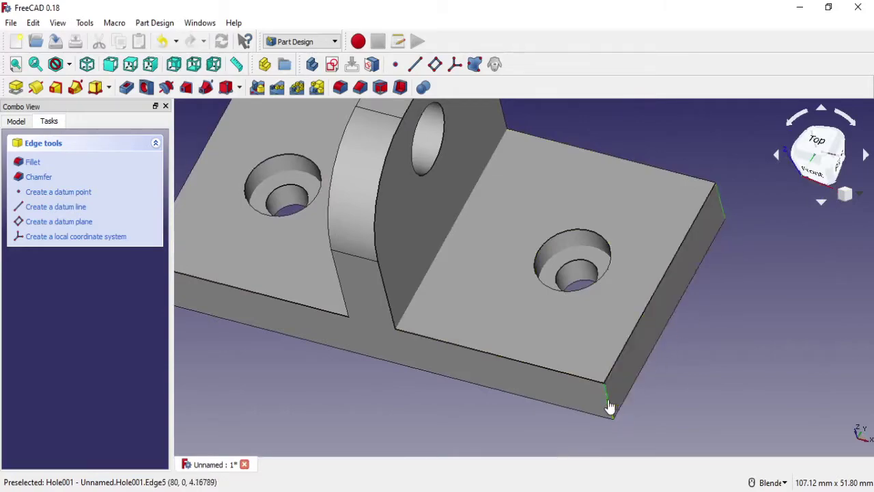
scroll(558, 343, down, 3)
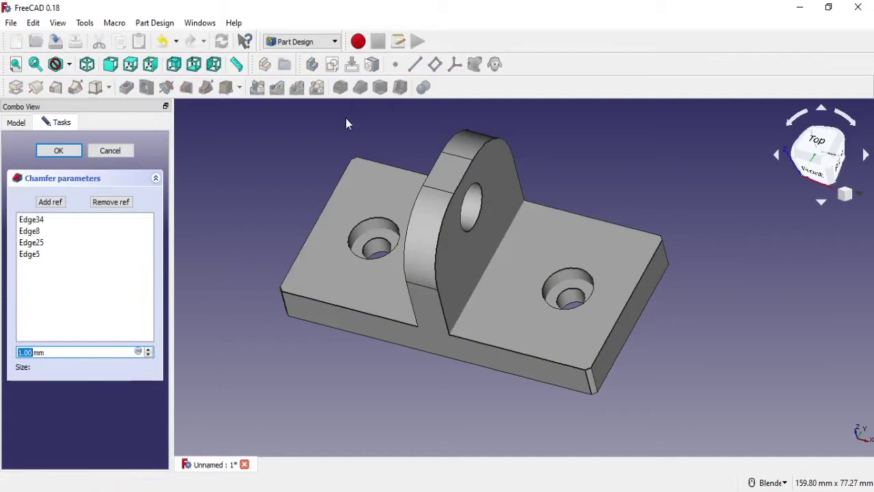
text(5)
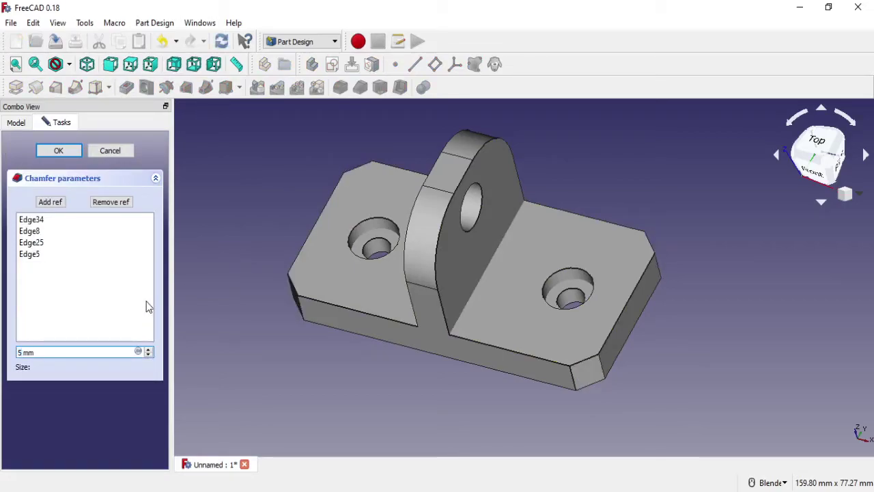
text(2)
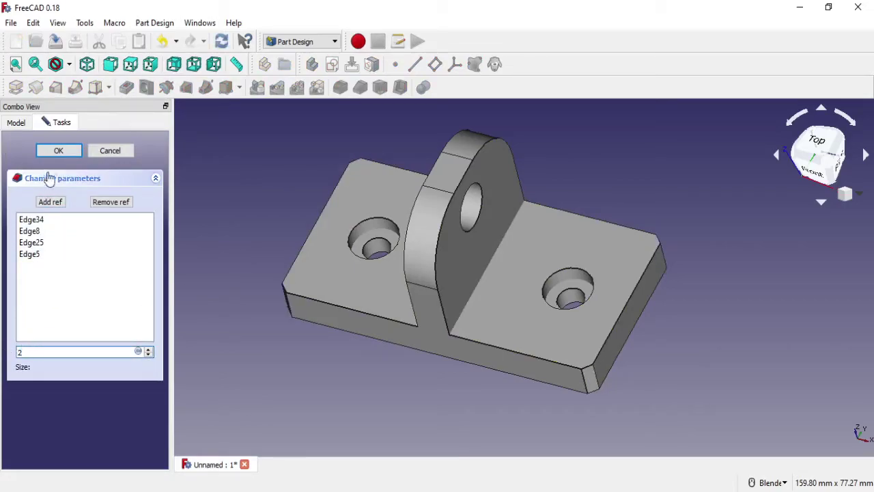
click(59, 150)
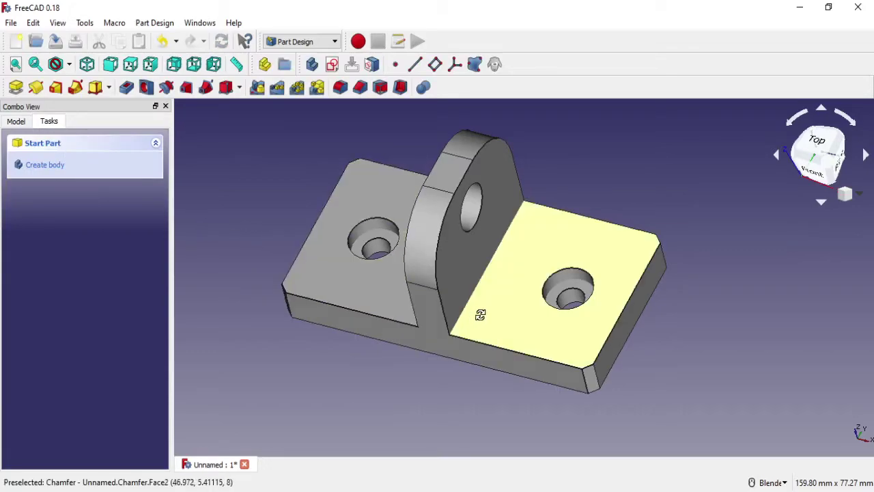
Select the vertical and curved outline edges on the near side of the upright lug.
mouse_move(480, 314)
middle_down()
mouse_move(378, 298)
mouse_move(463, 312)
mouse_move(453, 253)
mouse_move(400, 390)
mouse_move(476, 257)
mouse_move(491, 260)
middle_up()
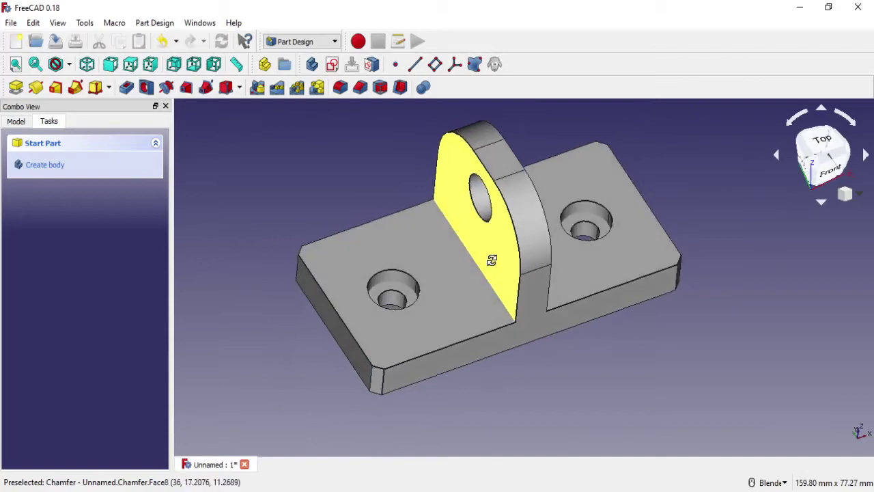
click(520, 309)
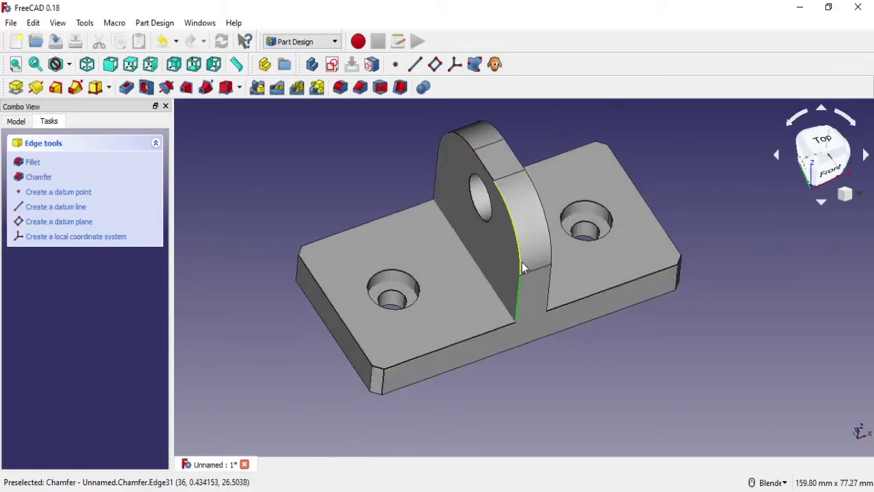
click(522, 262)
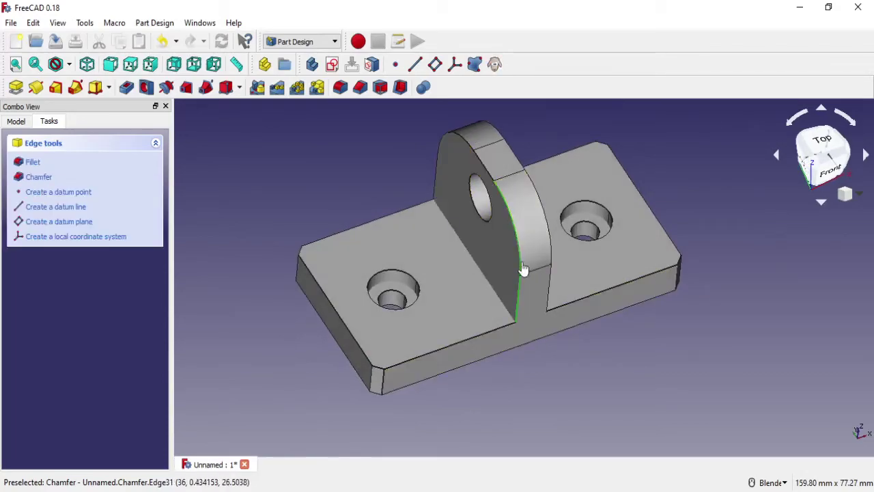
click(489, 181)
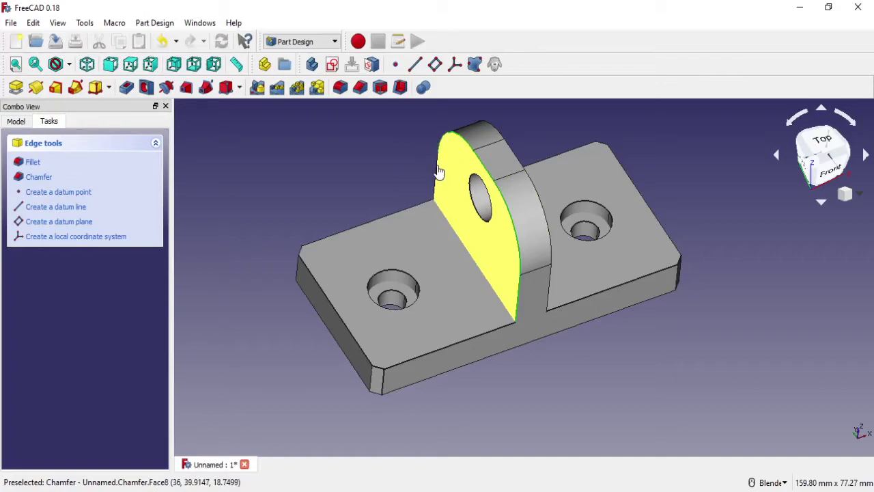
click(439, 171)
click(439, 171)
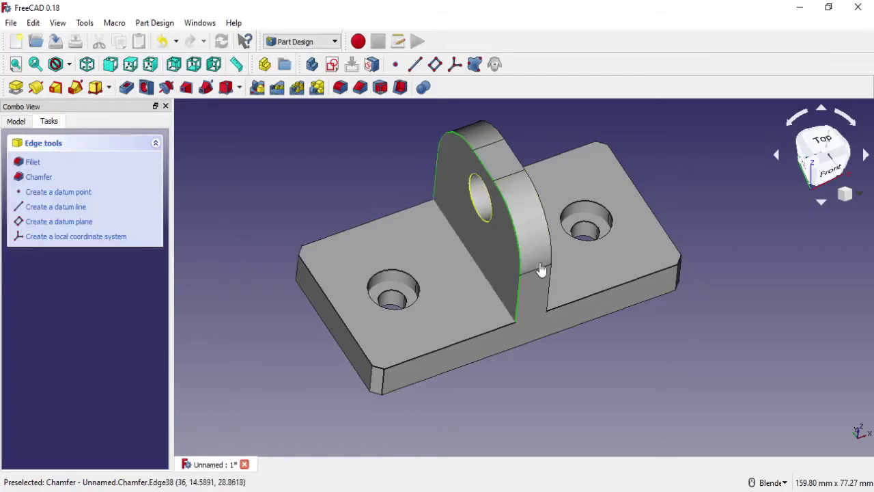
Add the lug's far-side curved edges and chamfer all selected edges at 0.5 mm.
mouse_move(540, 270)
middle_down()
mouse_move(515, 294)
mouse_move(712, 214)
mouse_move(720, 259)
mouse_move(673, 221)
middle_up()
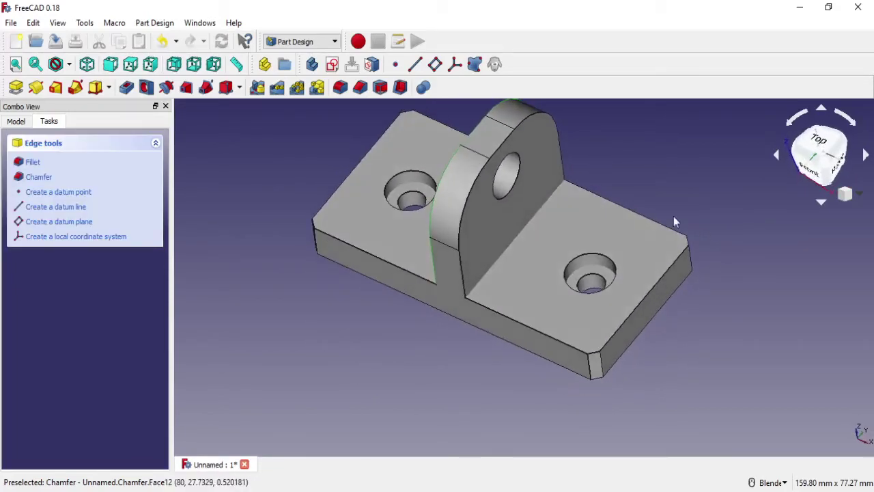
scroll(649, 204, down, 3)
scroll(628, 180, up, 4)
scroll(625, 178, down, 2)
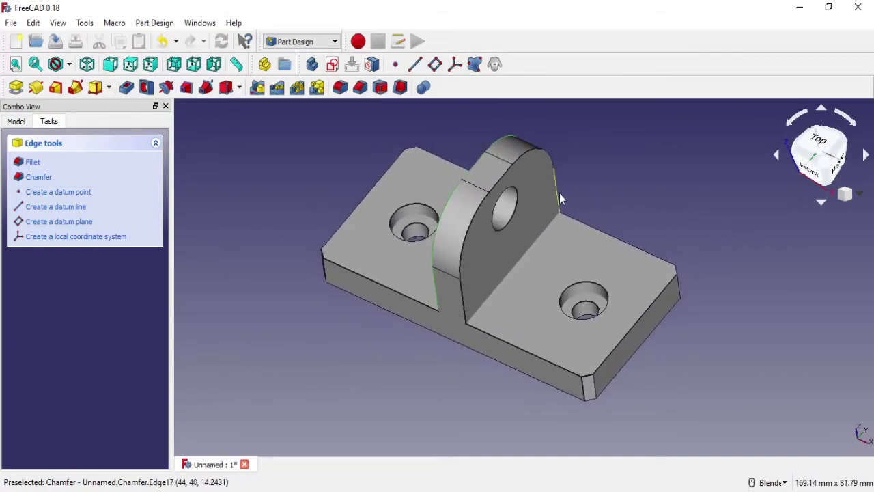
click(511, 174)
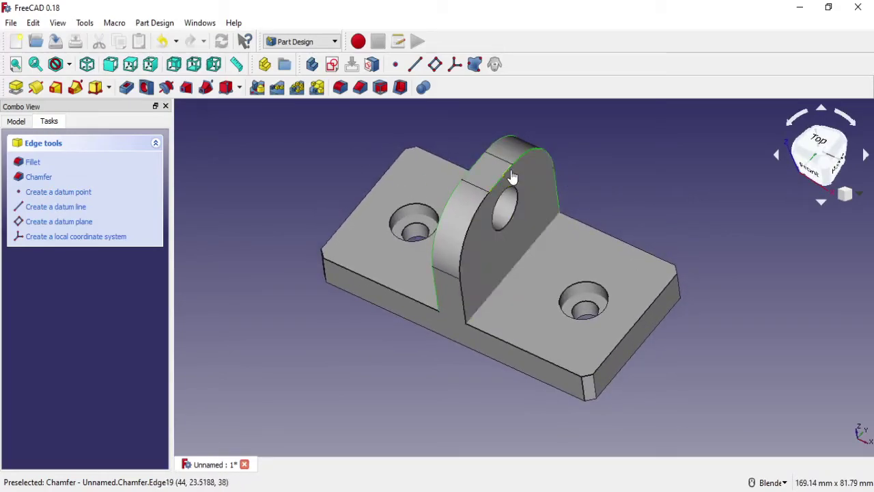
click(479, 220)
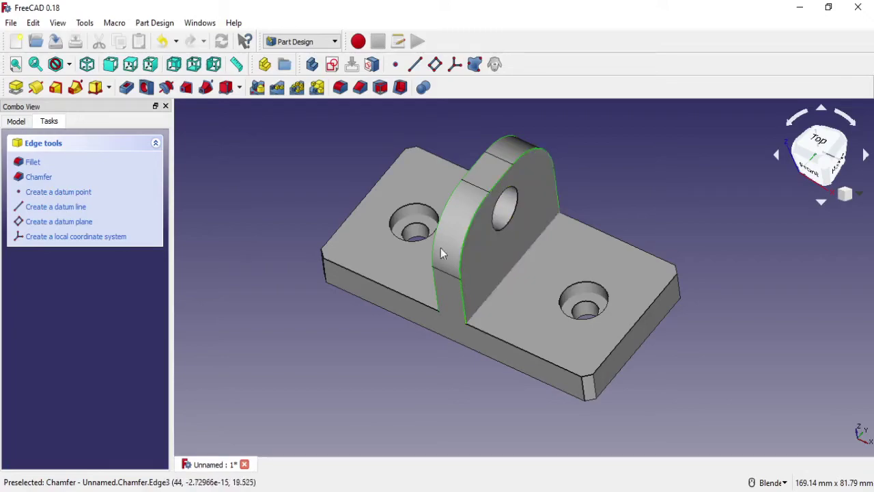
click(361, 88)
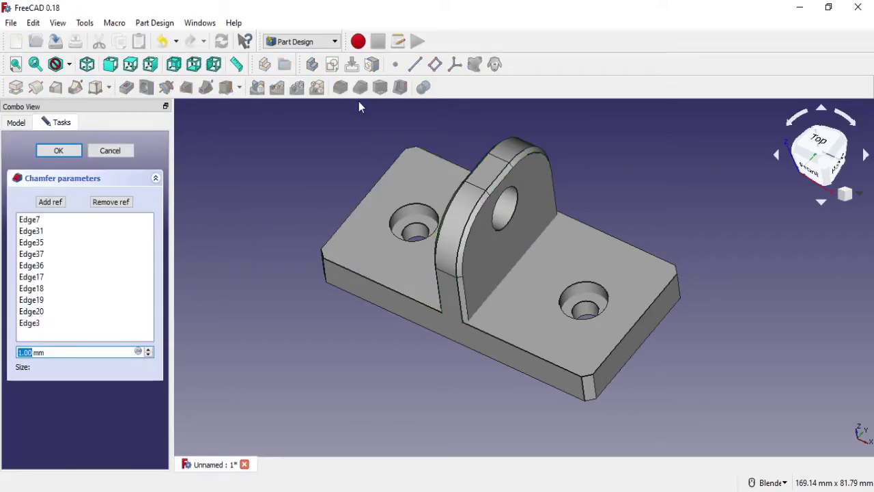
text(0.5)
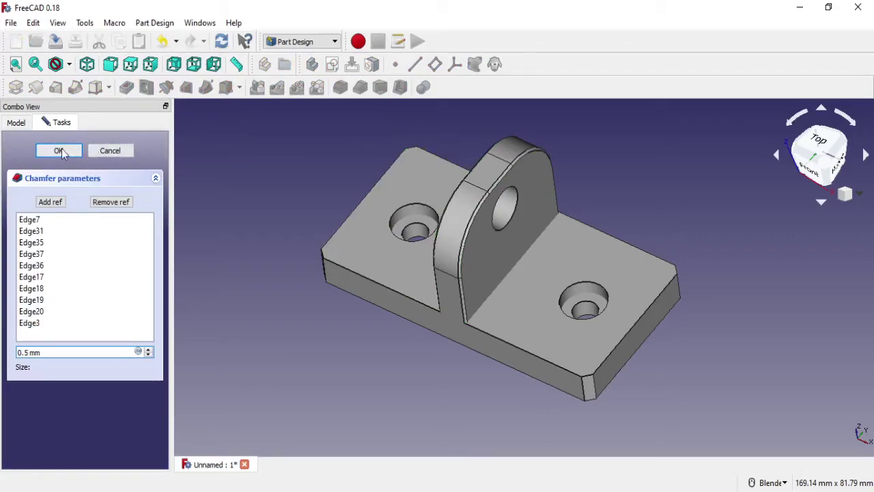
text(1)
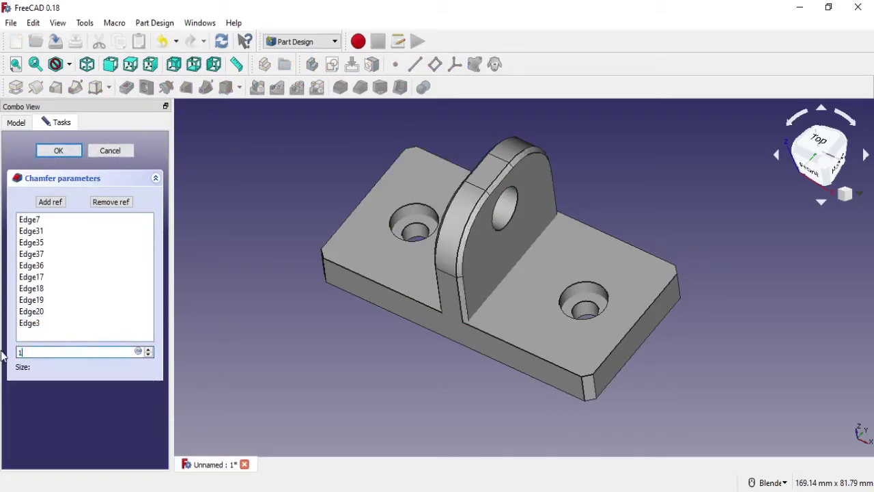
text(5)
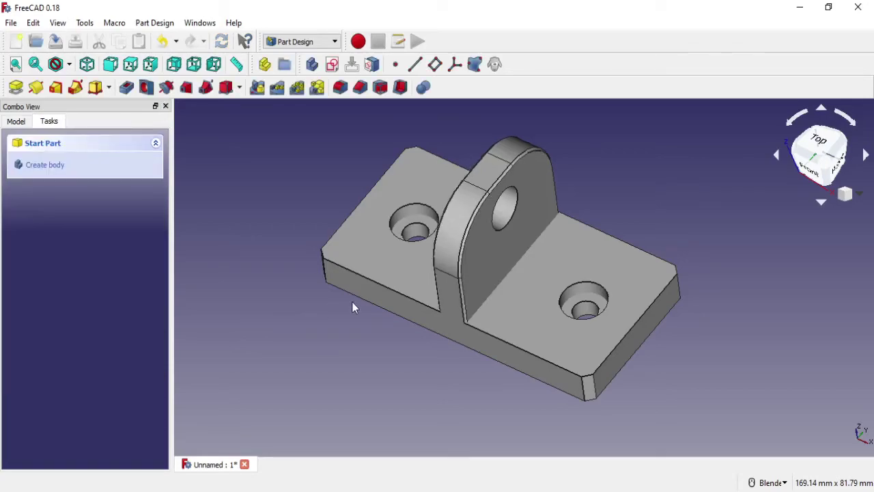
Select the front, side and back top edges of both base sections and chamfer them 0.5 mm.
click(518, 348)
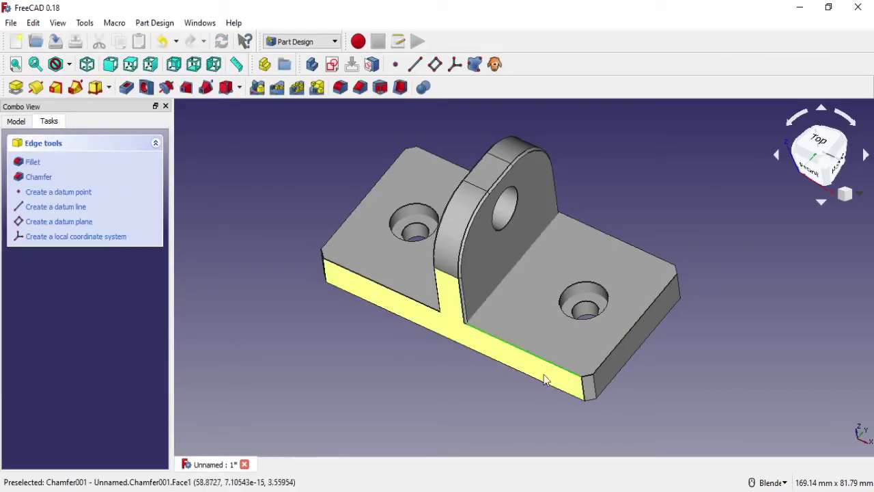
ctrl+click(599, 374)
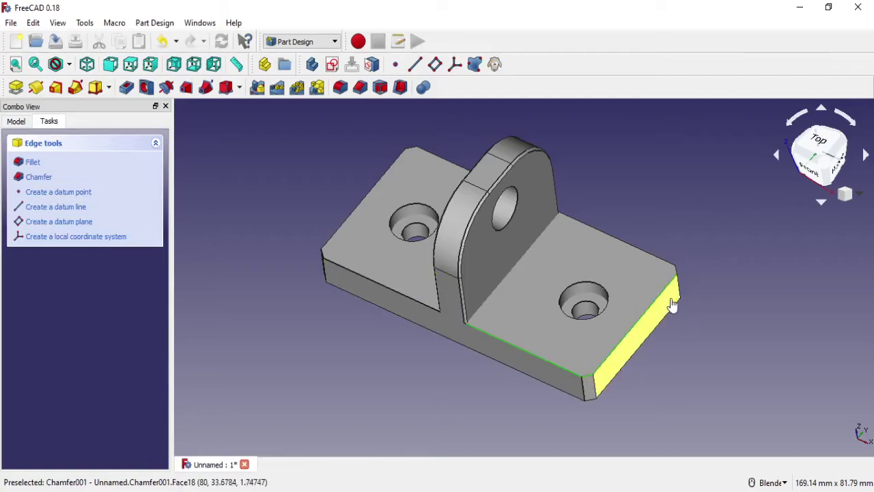
ctrl+click(659, 260)
ctrl+click(423, 305)
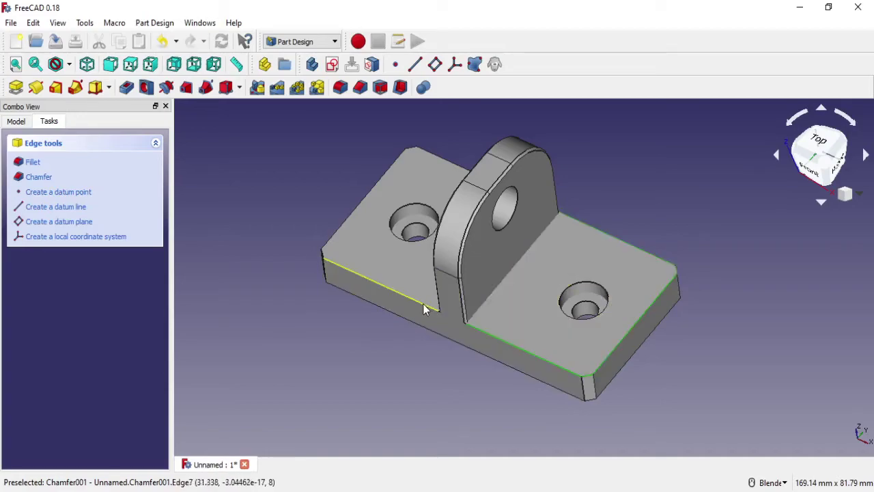
scroll(405, 161, up, 3)
ctrl+click(412, 144)
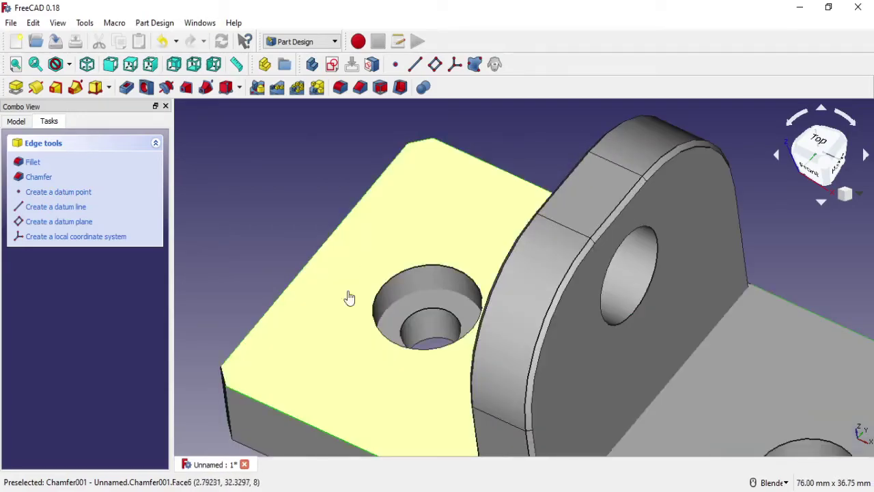
scroll(394, 359, down, 4)
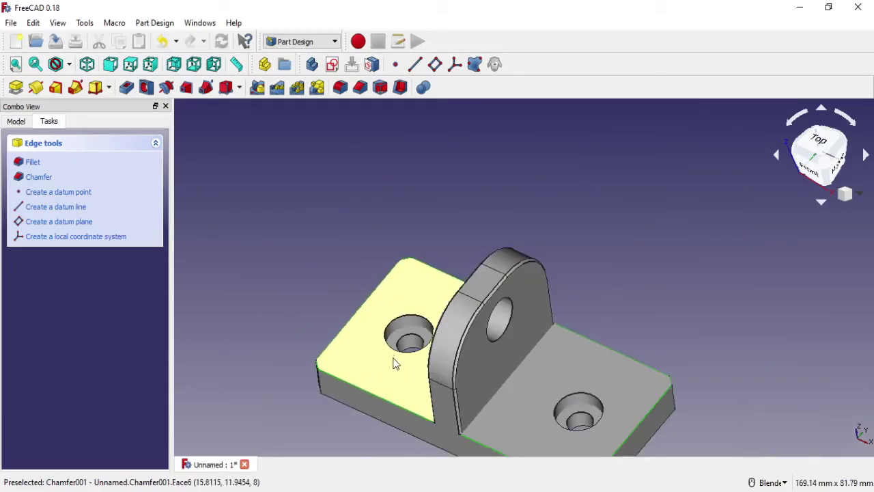
scroll(396, 332, down, 2)
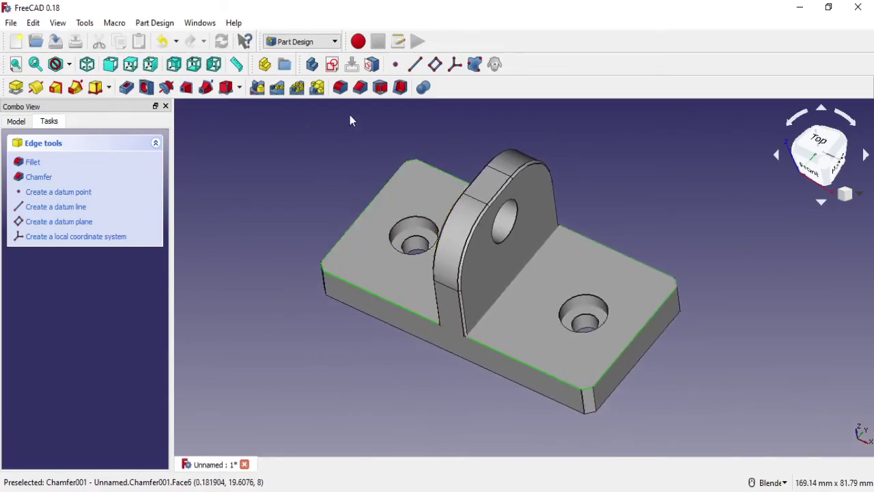
click(359, 87)
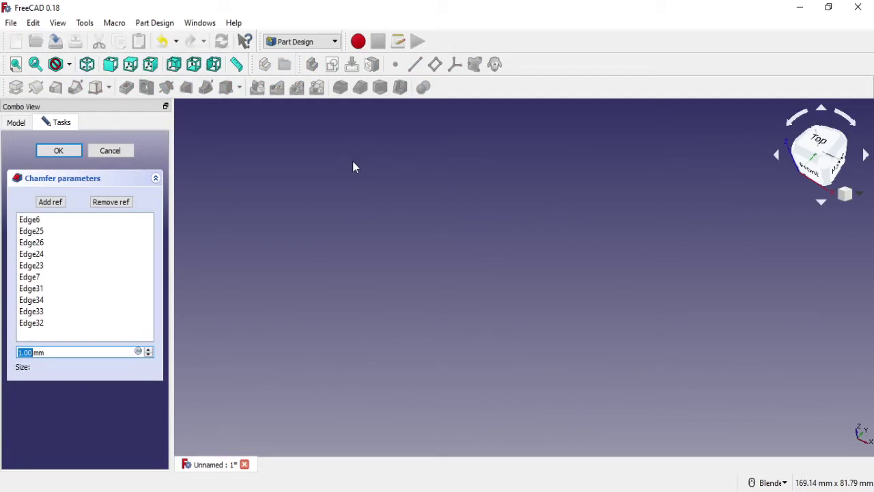
text(0.5)
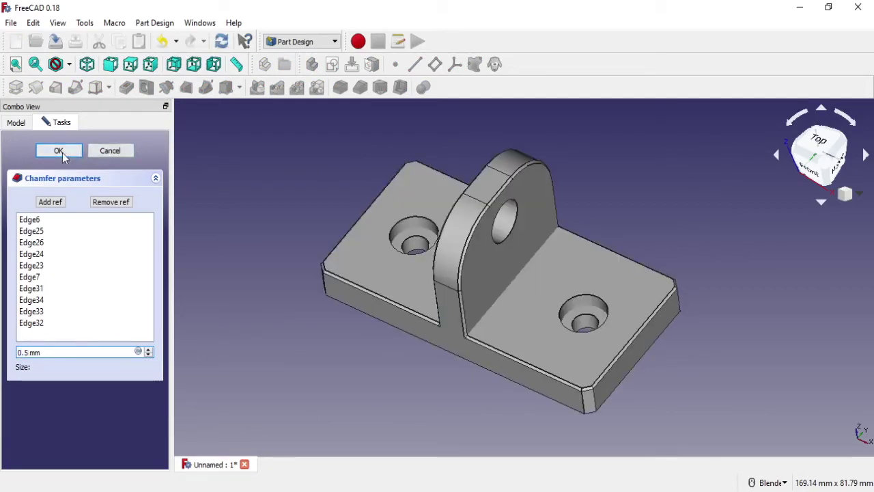
key(Return)
mouse_move(546, 362)
middle_down()
mouse_move(673, 294)
mouse_move(642, 303)
mouse_move(638, 345)
mouse_move(623, 182)
mouse_move(614, 182)
mouse_move(694, 199)
middle_up()
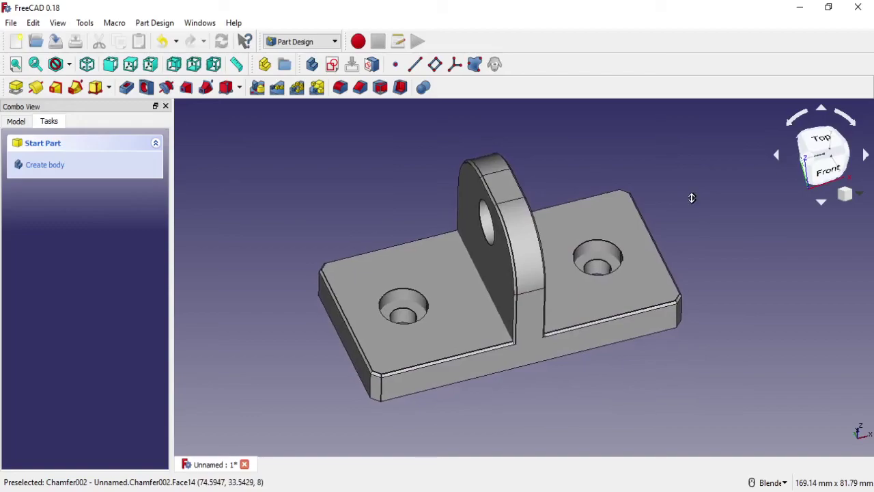
Add Chamfer003, a 0.8 mm chamfer on both rim edges of the M10 hole through the upright wall.
scroll(690, 197, up, 2)
scroll(691, 193, down, 1)
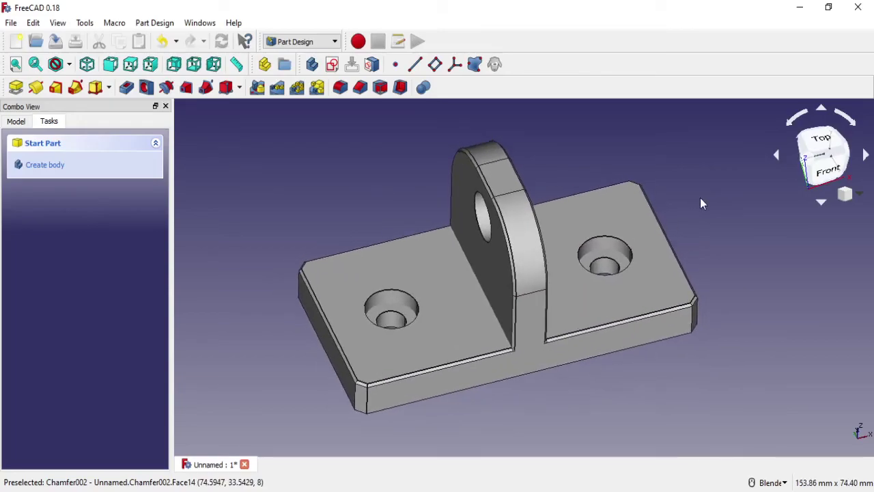
mouse_move(742, 349)
middle_down()
mouse_move(564, 353)
mouse_move(721, 357)
mouse_move(640, 246)
middle_up()
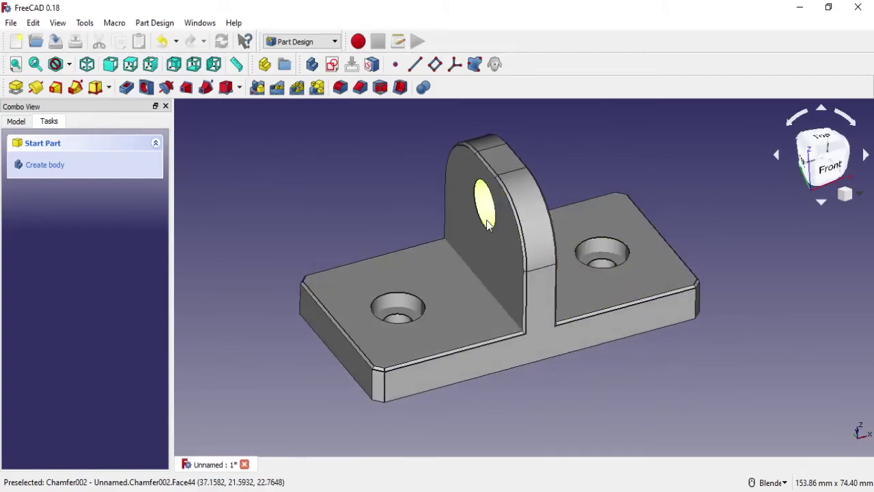
click(482, 219)
middle_drag(482, 220, 466, 216)
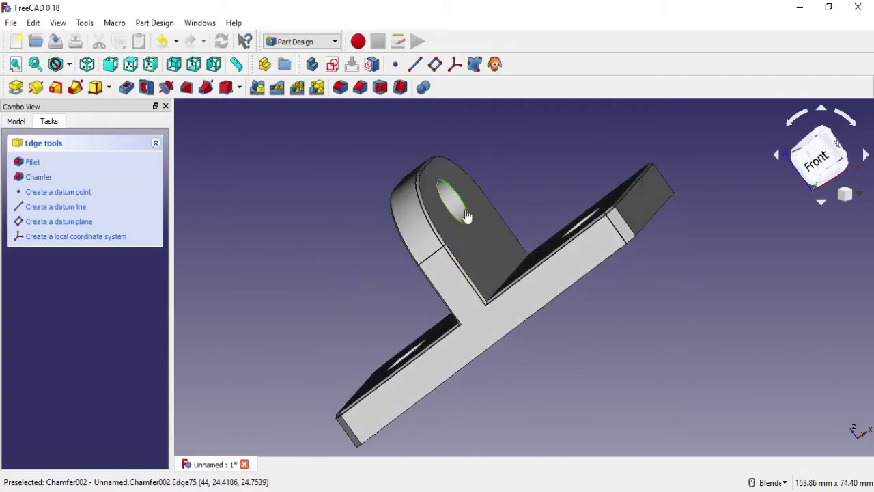
click(359, 86)
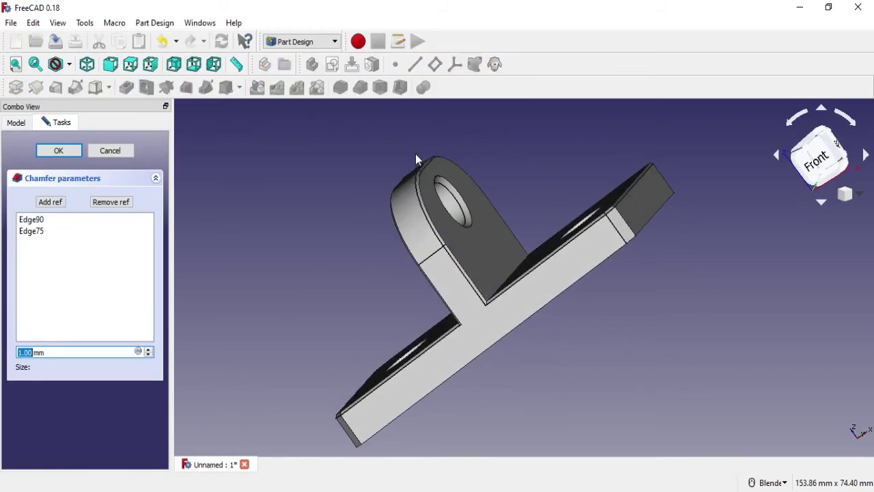
middle_drag(488, 248, 616, 258)
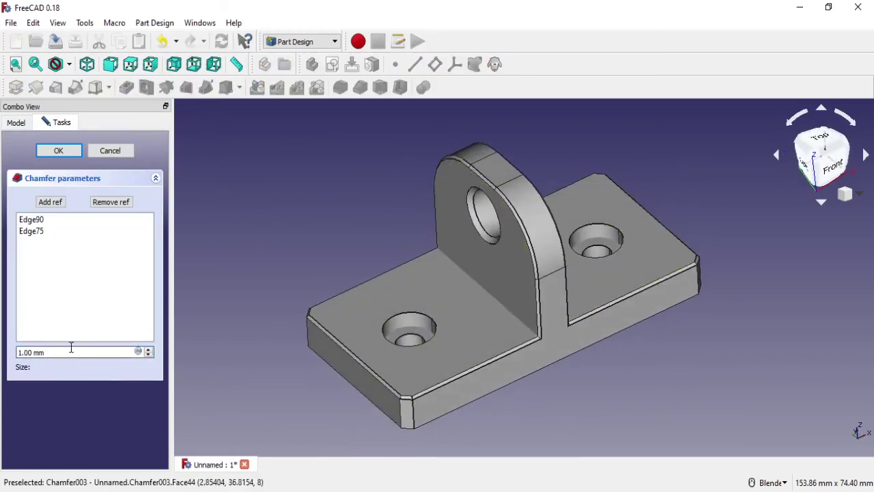
drag(72, 349, 10, 347)
text(0.8)
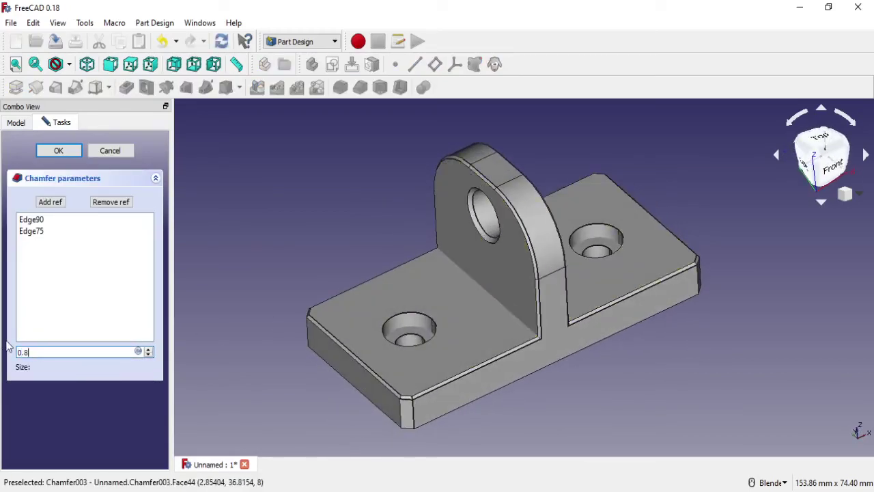
click(58, 151)
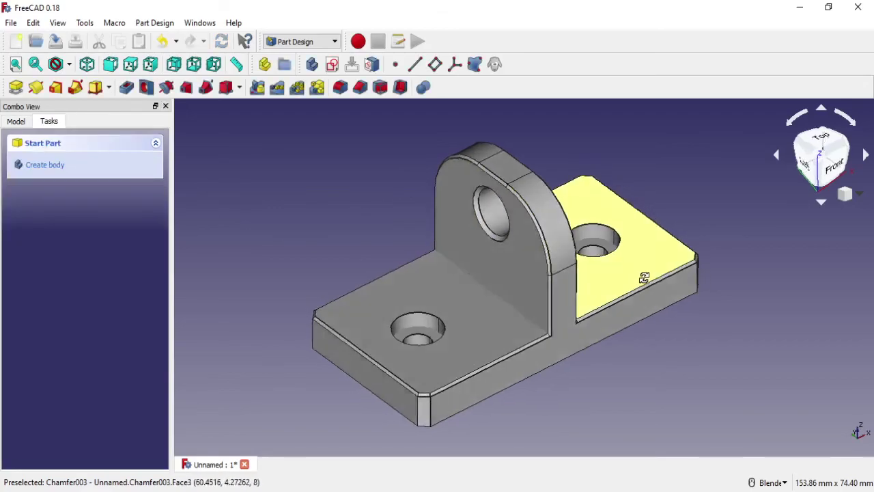
mouse_move(644, 278)
middle_down()
mouse_move(710, 256)
mouse_move(601, 334)
mouse_move(364, 347)
mouse_move(437, 334)
mouse_move(532, 337)
mouse_move(680, 207)
mouse_move(661, 203)
middle_up()
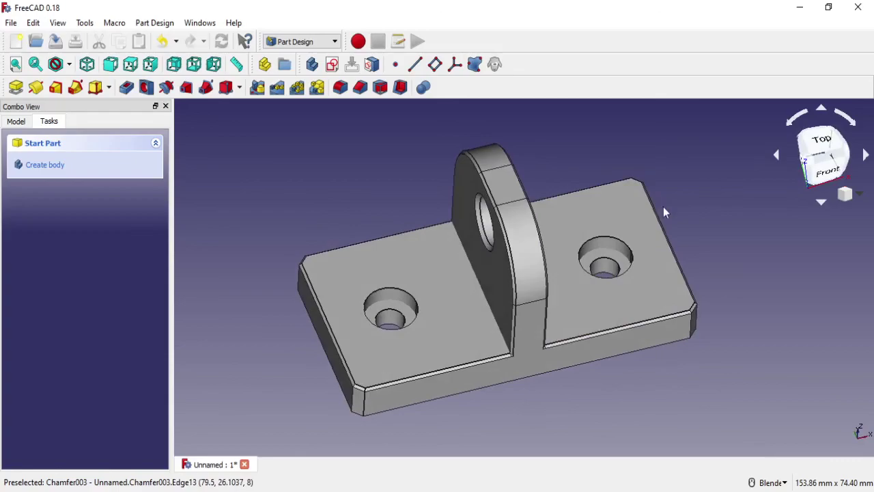